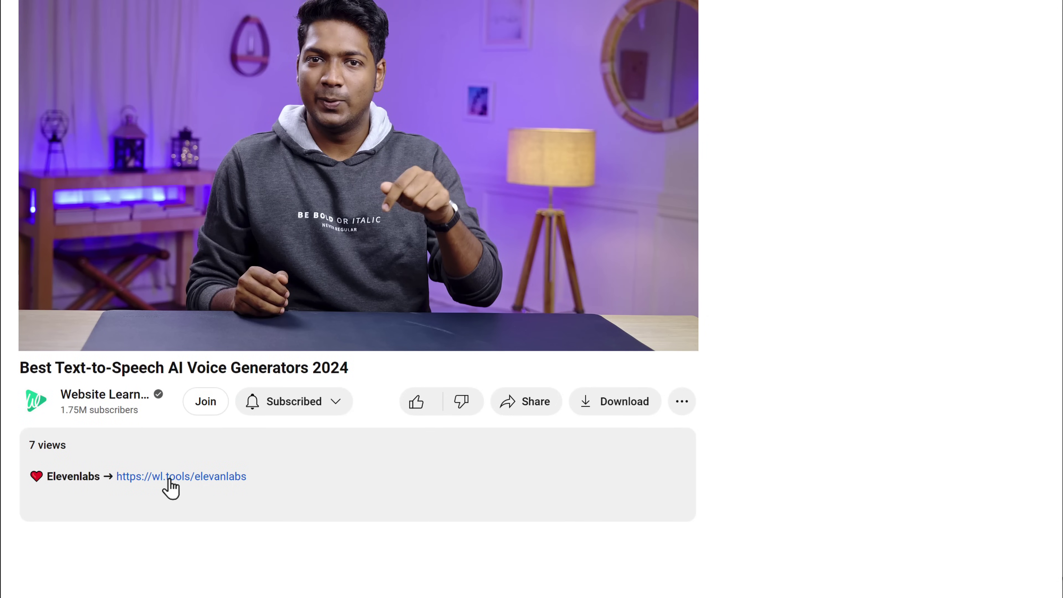
Open the ElevenLabs website from the video description and sign up for a free account with the existing Google account
click(170, 481)
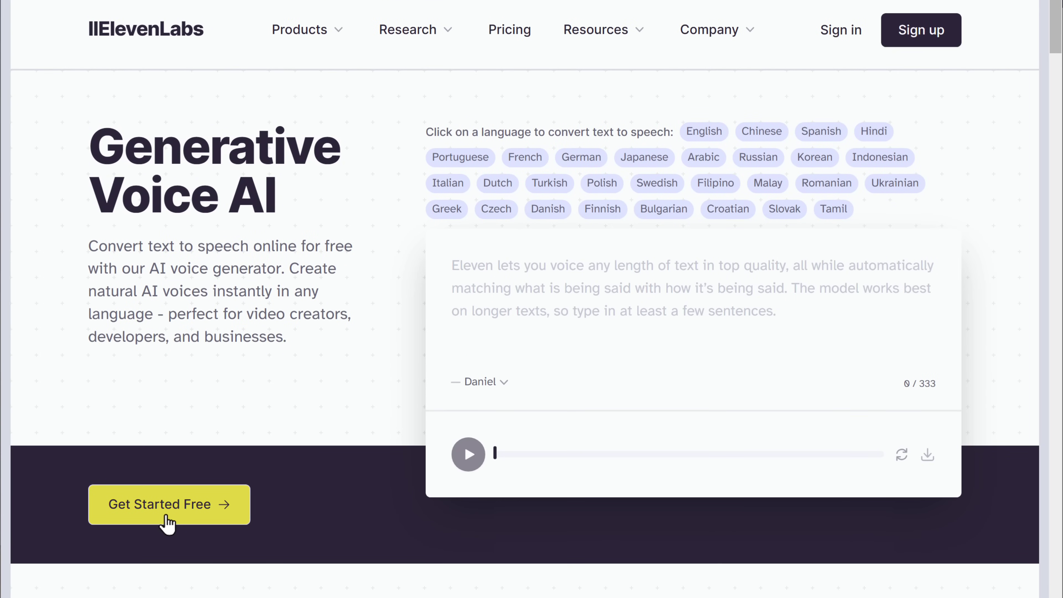
click(167, 520)
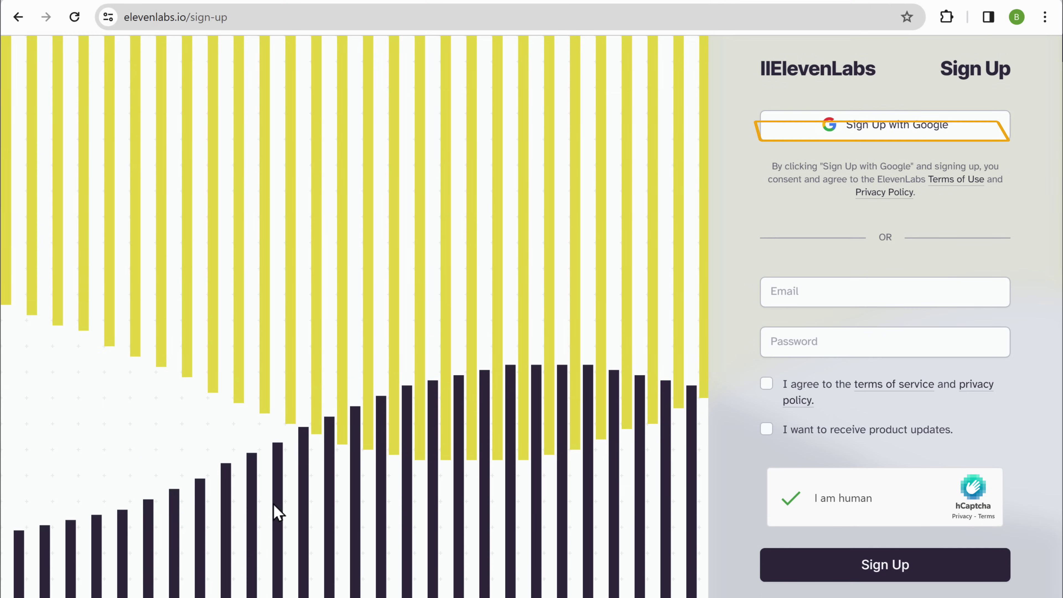
click(895, 134)
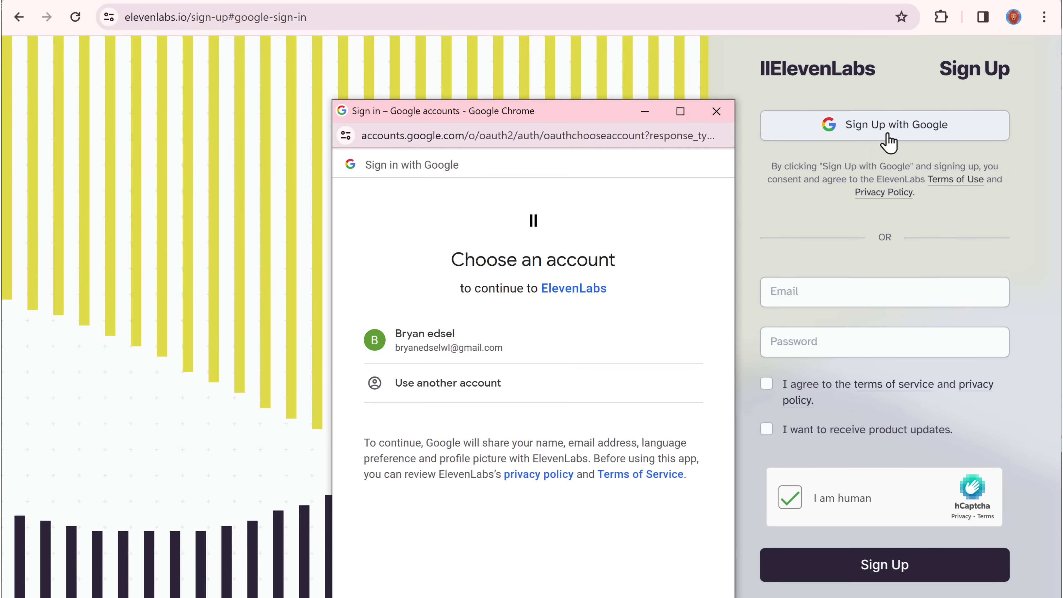
click(489, 361)
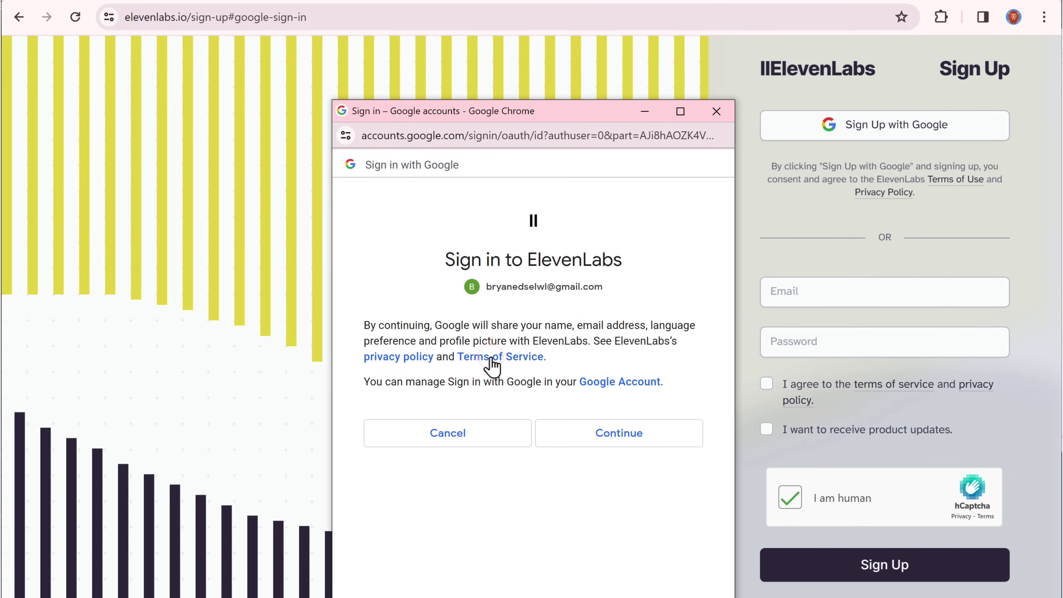
click(618, 435)
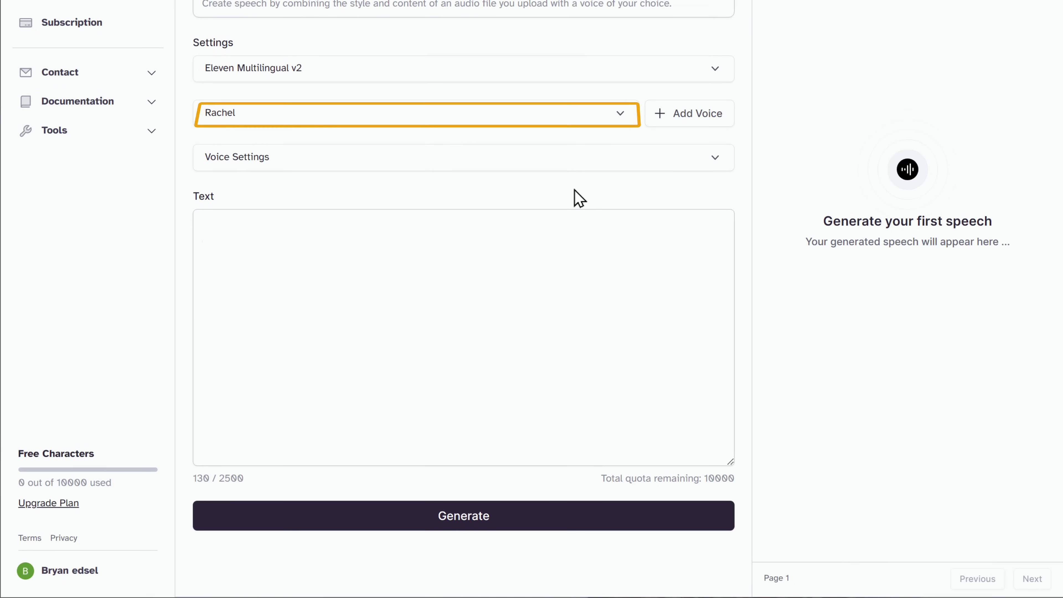
Preview the premade voices Adam, Arnold and Callum, and select Adam as the voice
click(622, 122)
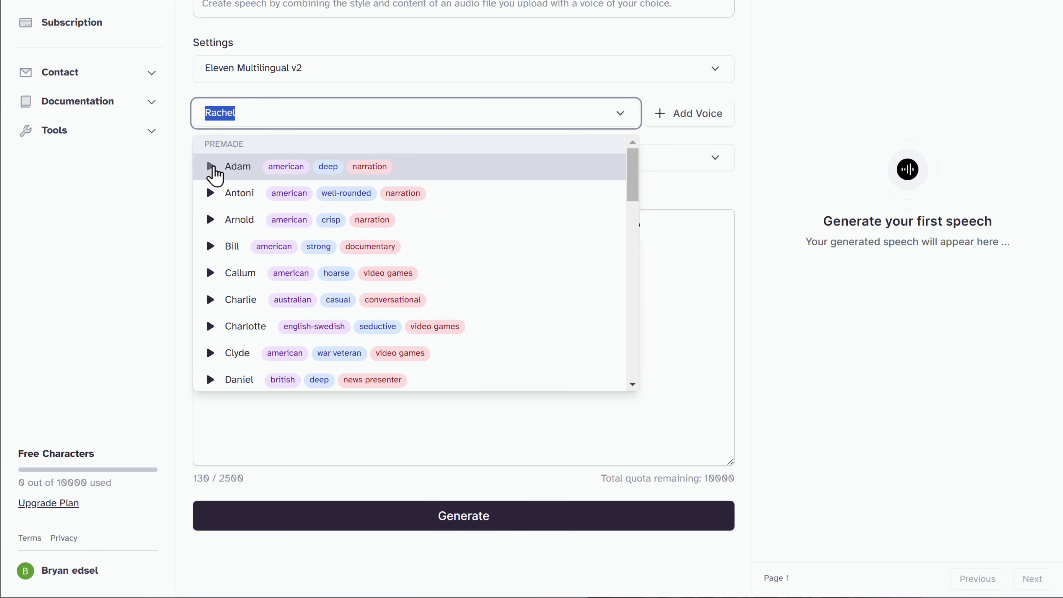
click(211, 167)
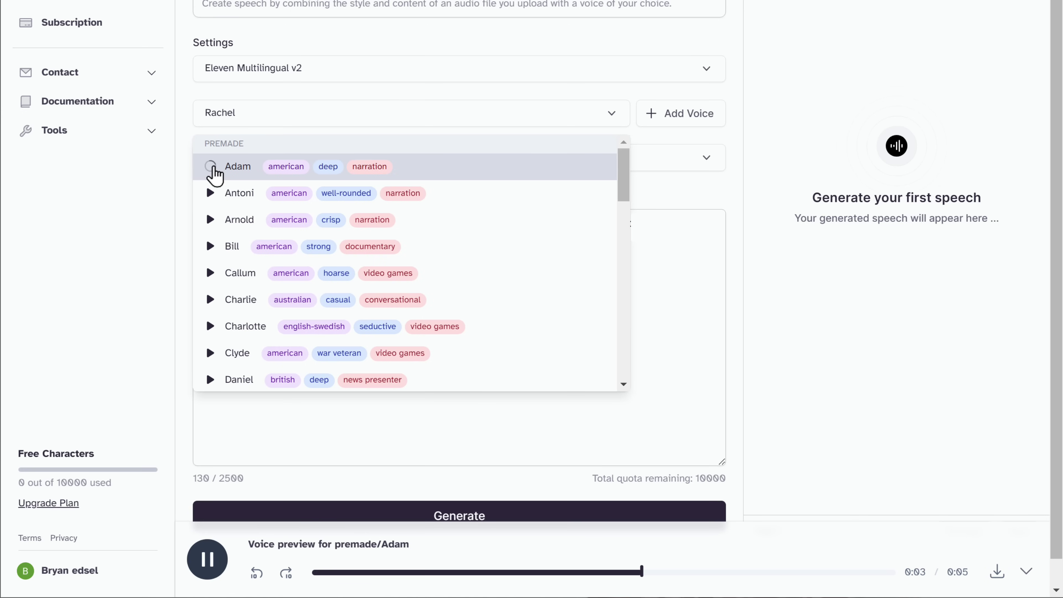
click(211, 219)
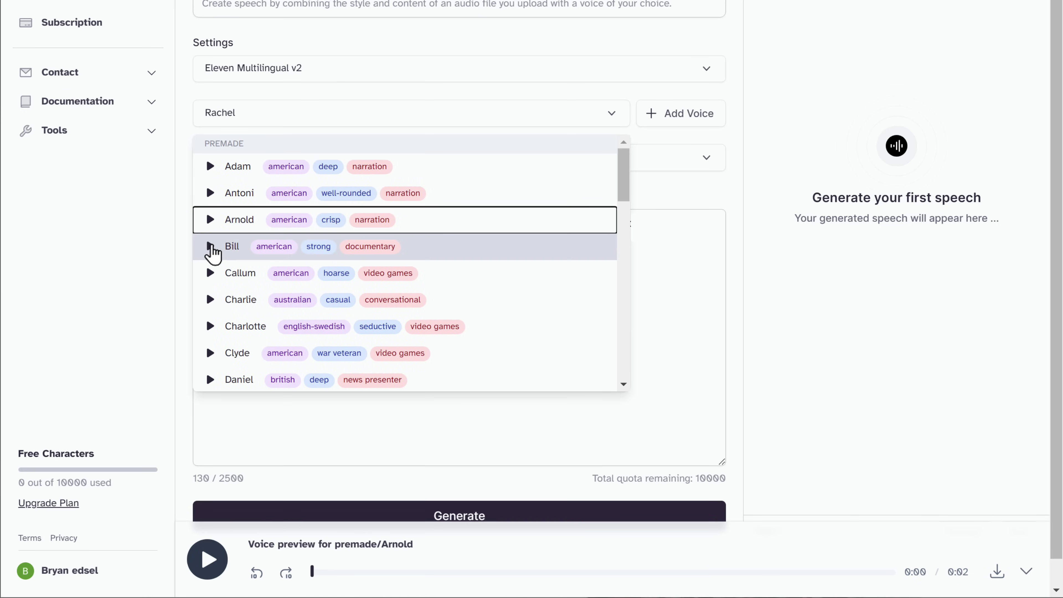
click(211, 274)
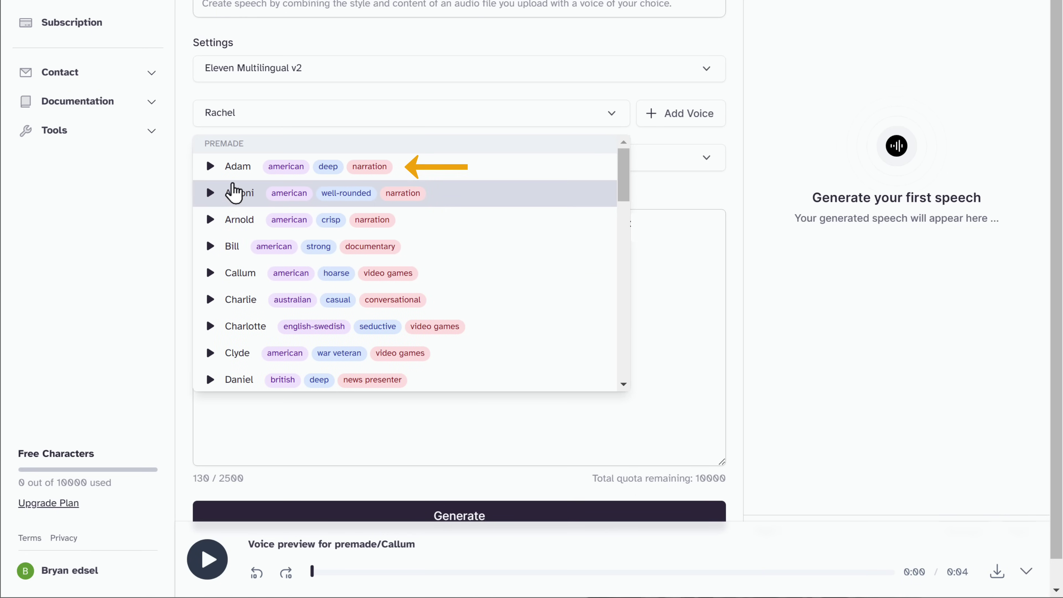
click(234, 173)
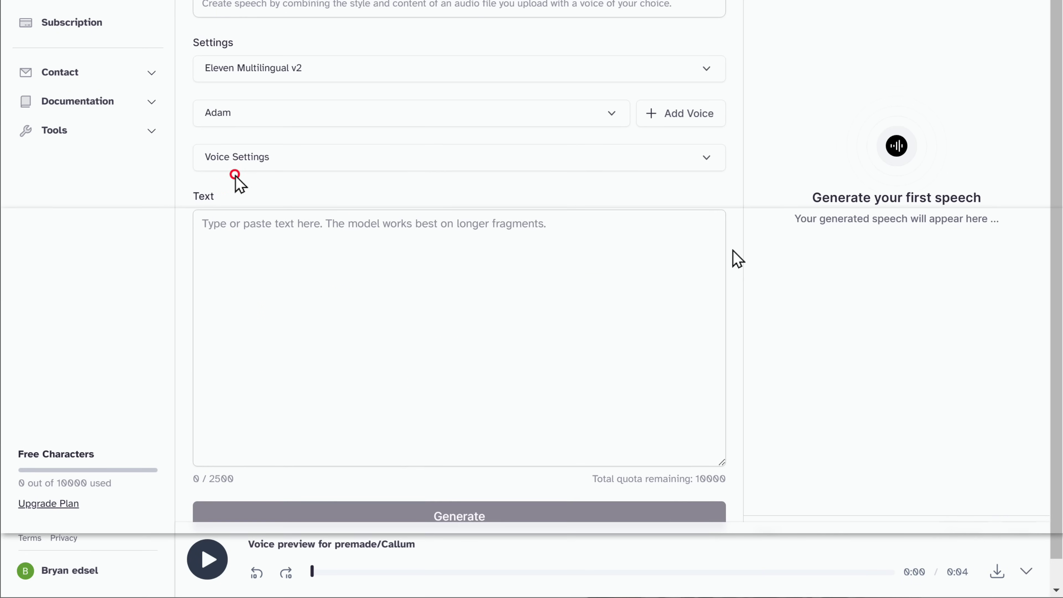
Synthesize and download "Hi guys, Today we're going to see "How you can generate an AI voice for your text".so without any delay, let's get into the video."
click(330, 160)
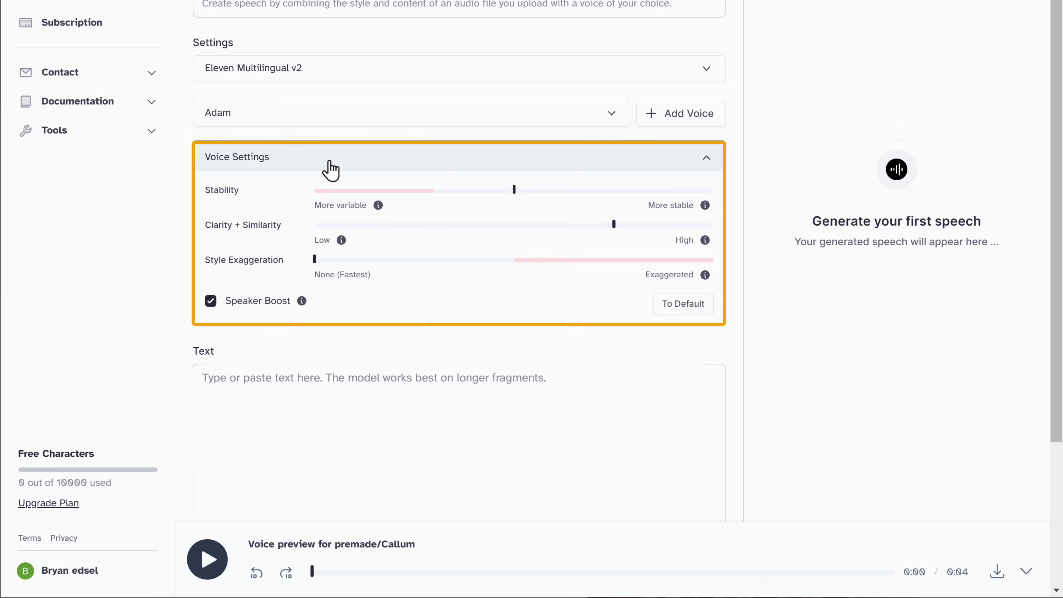
click(329, 160)
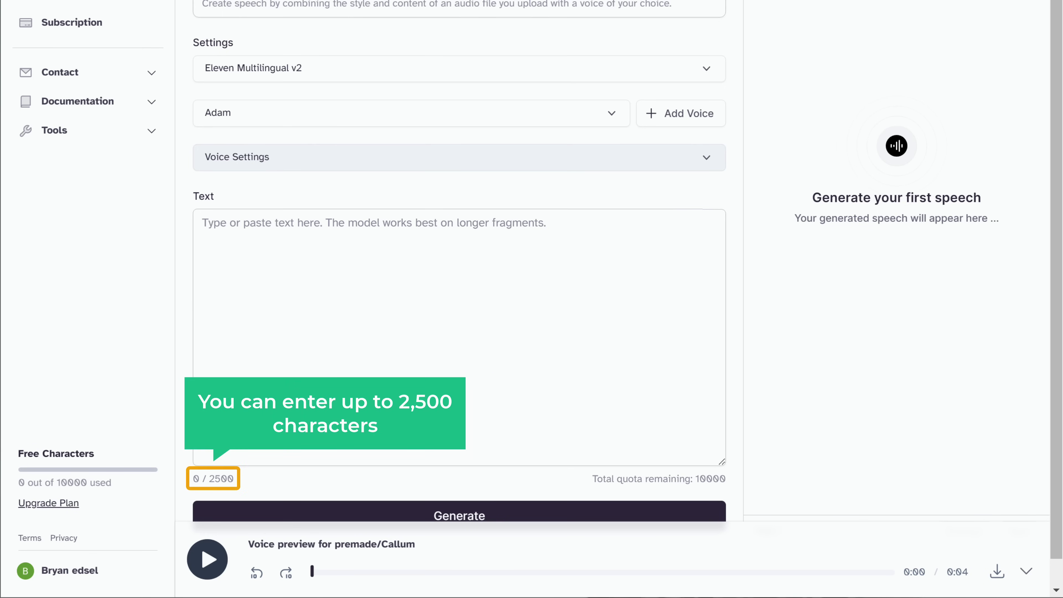
text(Hi guys,Today we're going to see "How you can generate an AI voice for your text".so without any delay, let's get into the video.)
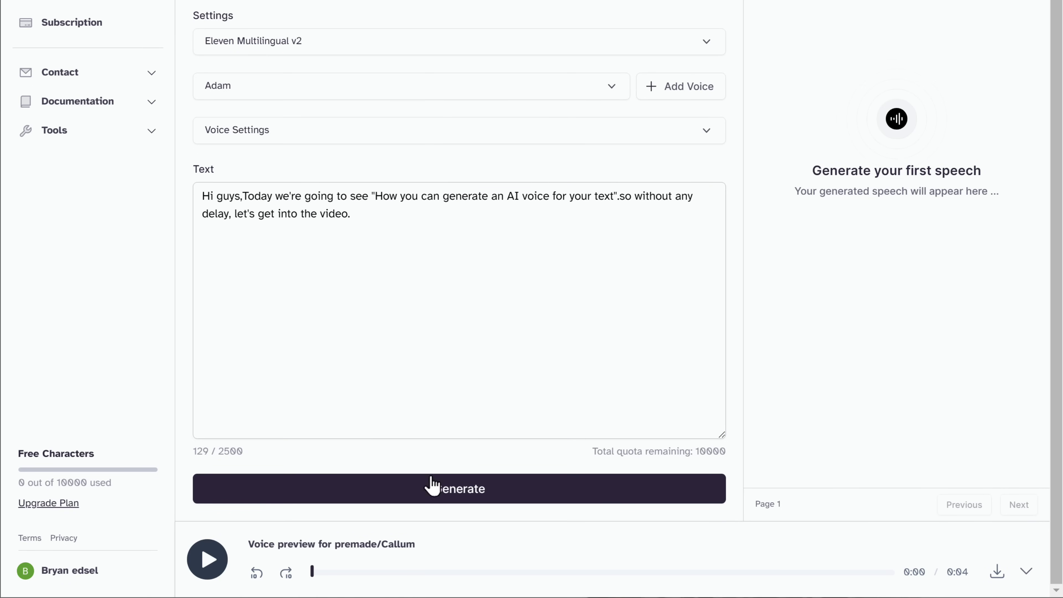
click(459, 494)
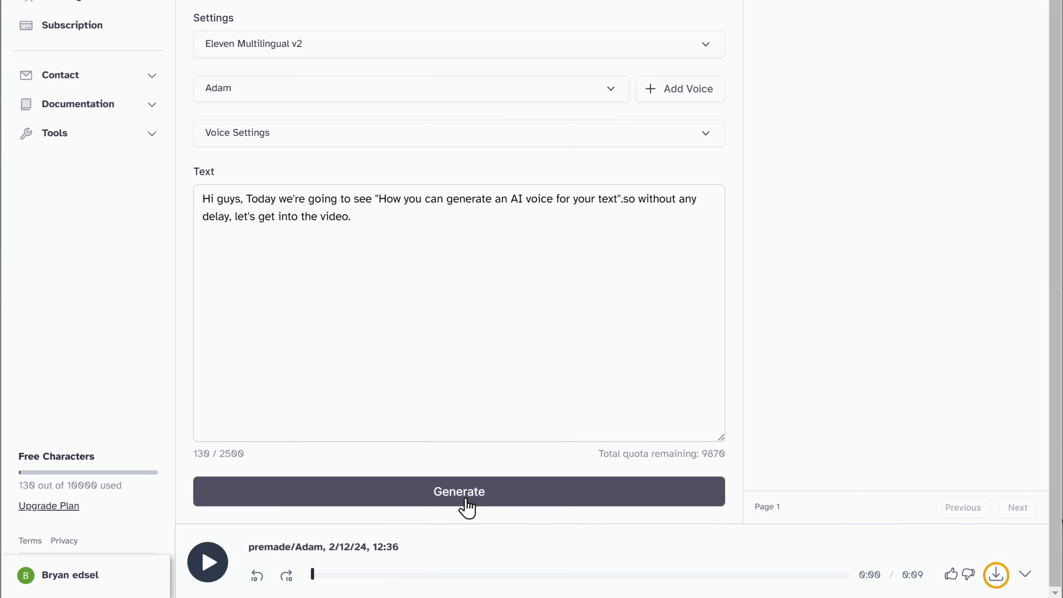
click(997, 577)
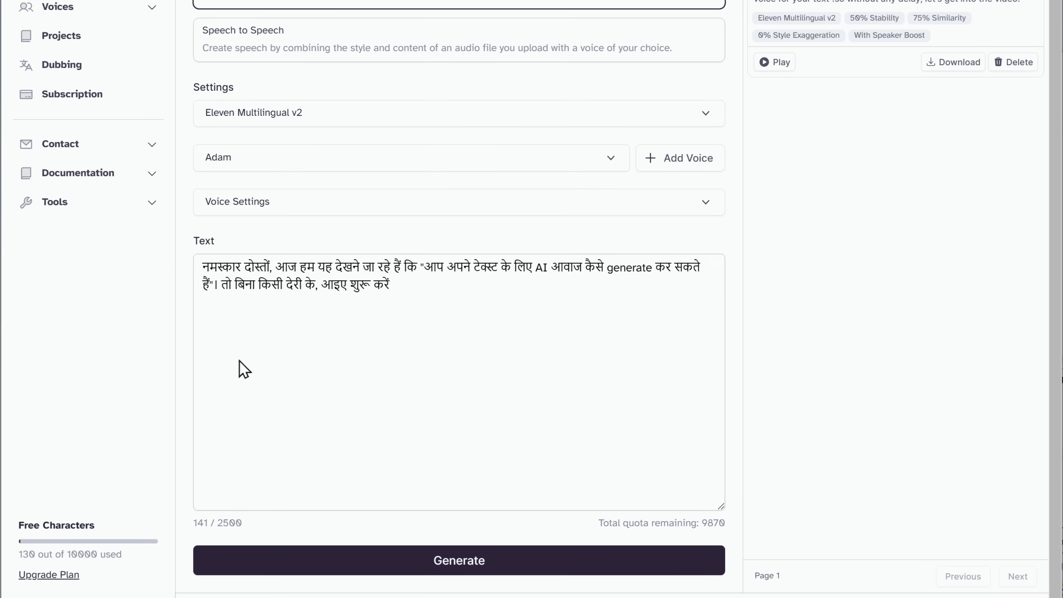
Generate the Hindi text as speech with the Glinda voice and the Eleven Multilingual v1 model, and download the audio
click(391, 166)
drag(622, 197, 624, 333)
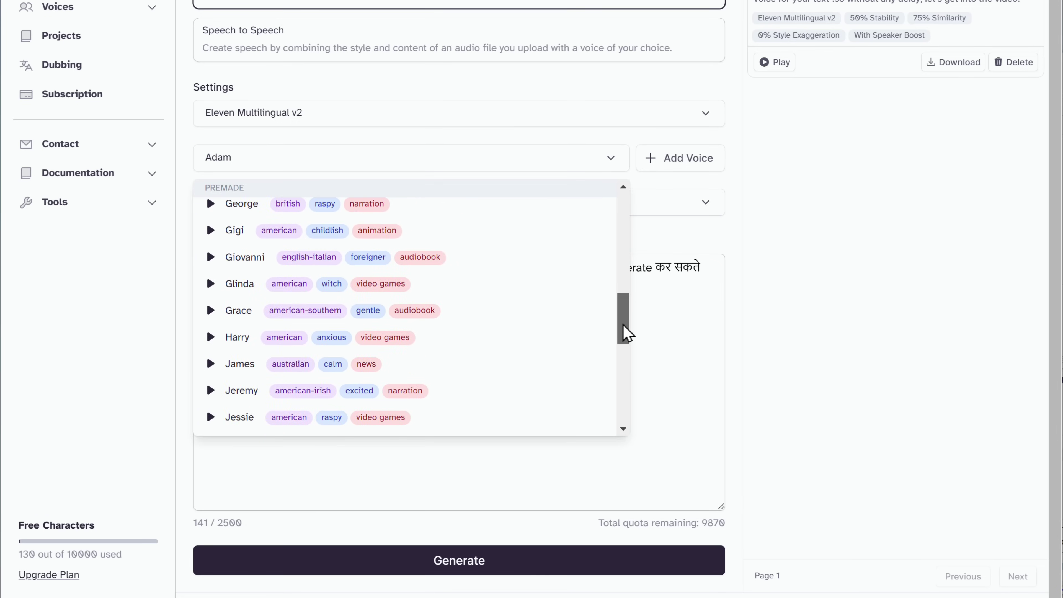
click(446, 290)
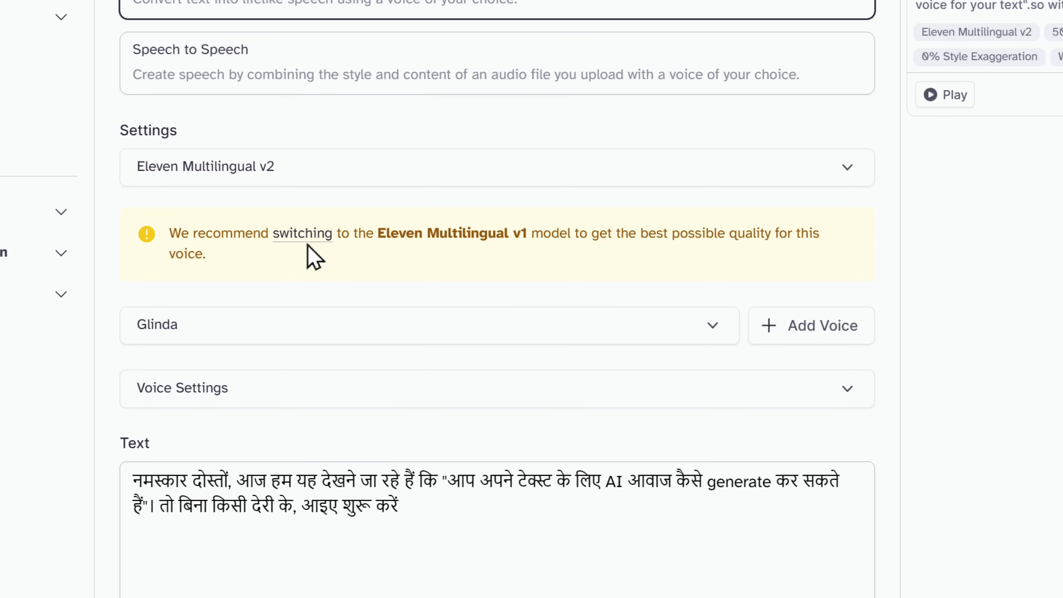
click(303, 234)
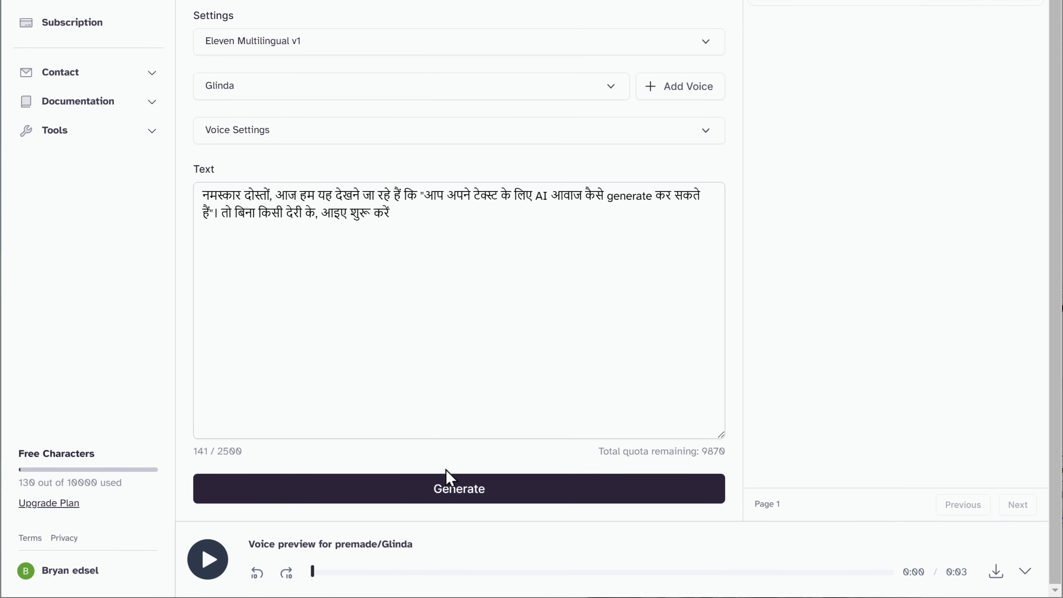
click(459, 489)
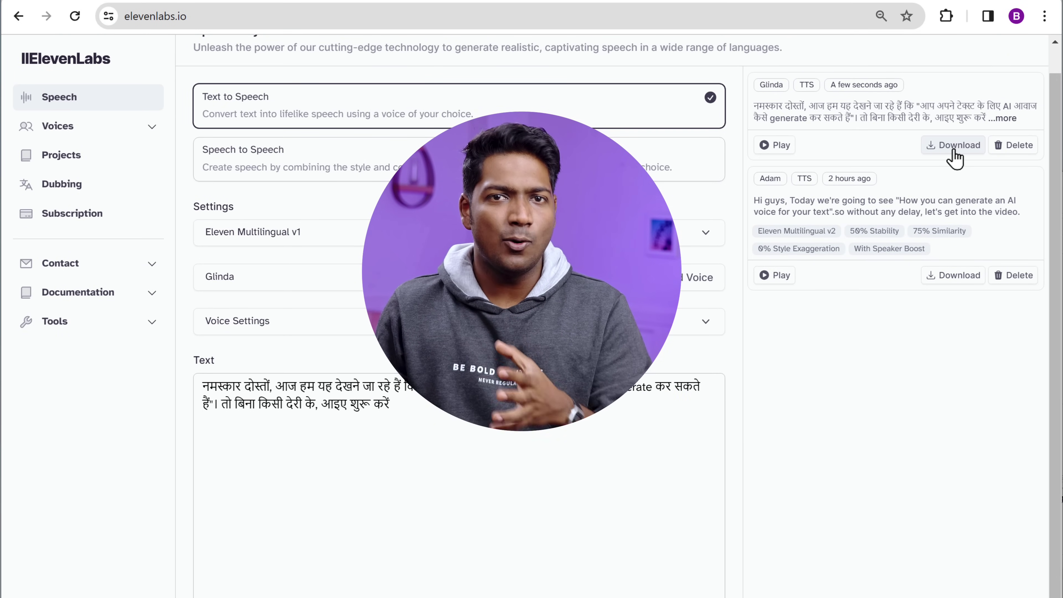
click(953, 148)
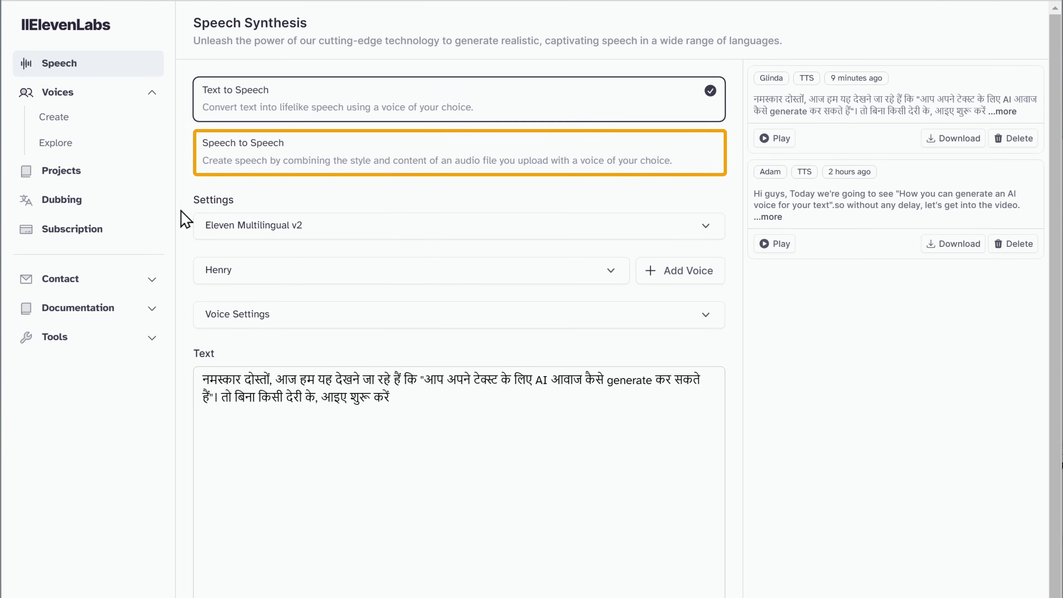
Switch to Speech to Speech and record a voice clip about 7 seconds long as the source audio
click(266, 161)
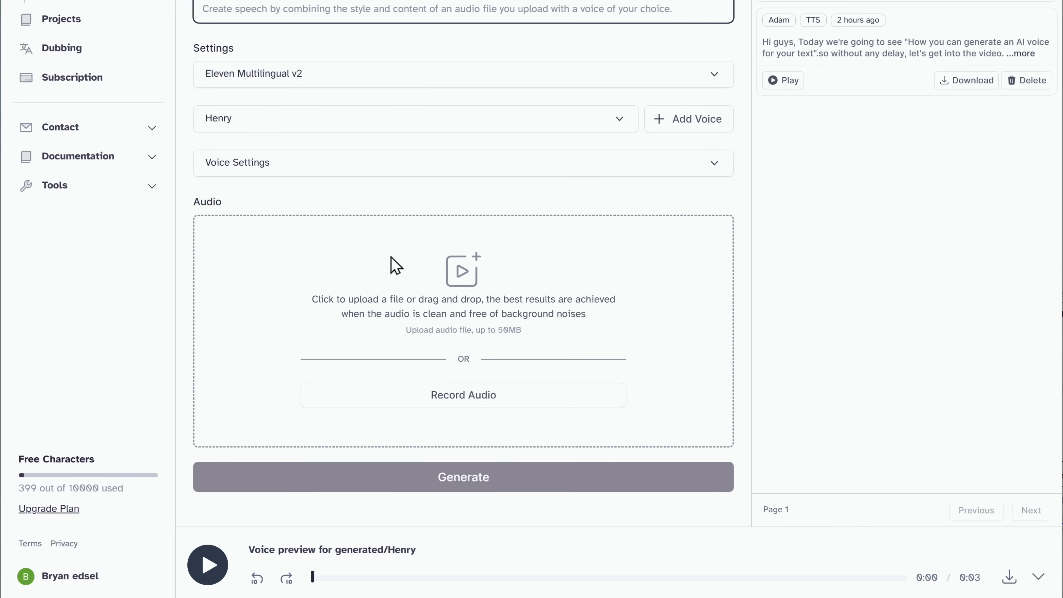
click(463, 401)
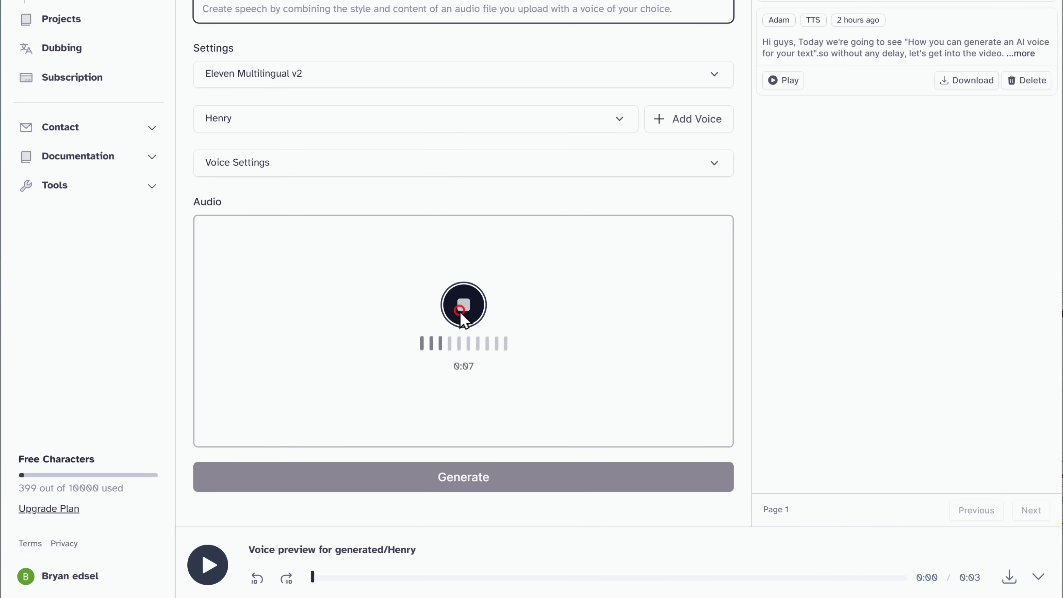
click(461, 313)
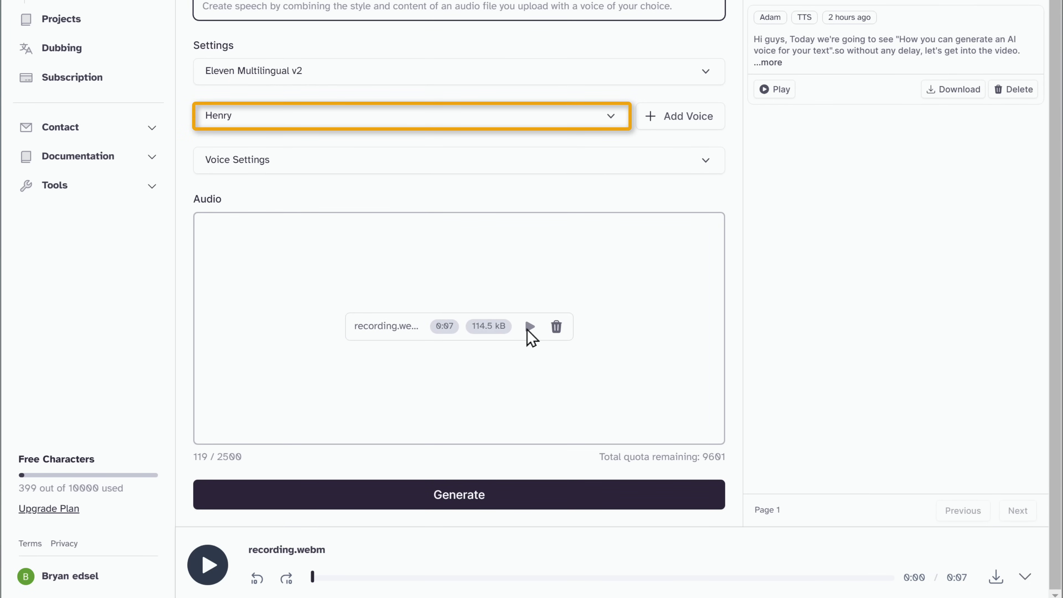
Convert the recorded clip to the Freya voice and download the generated speech
click(387, 120)
drag(623, 180, 225, 266)
click(211, 262)
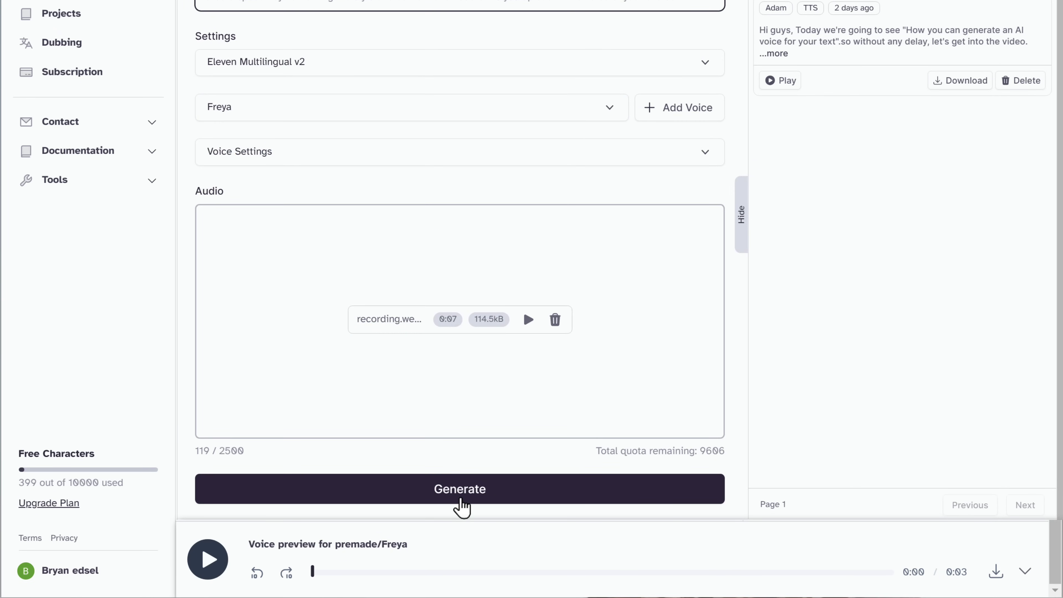
click(460, 500)
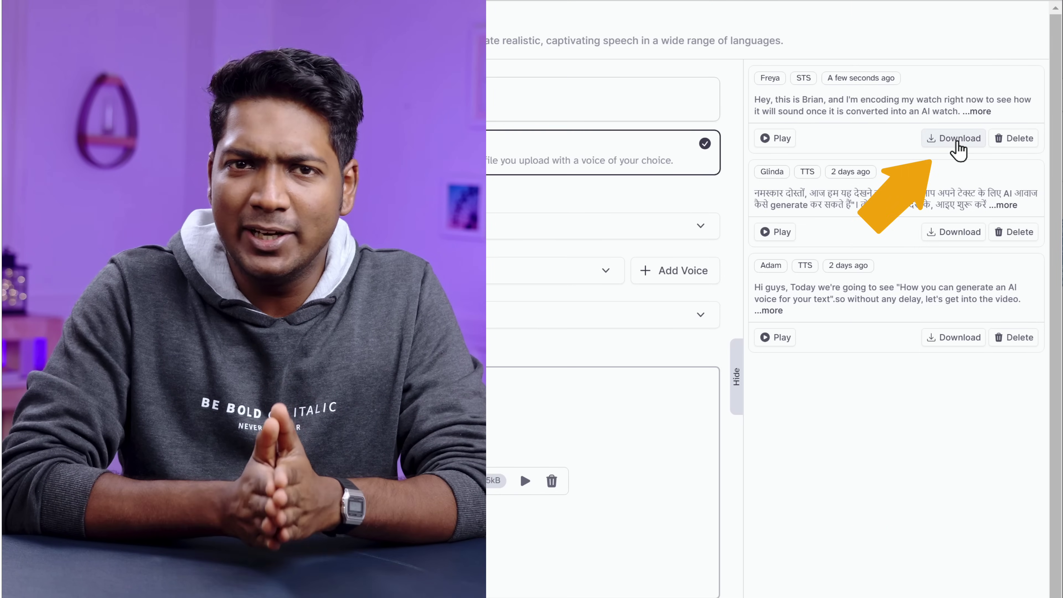
click(957, 147)
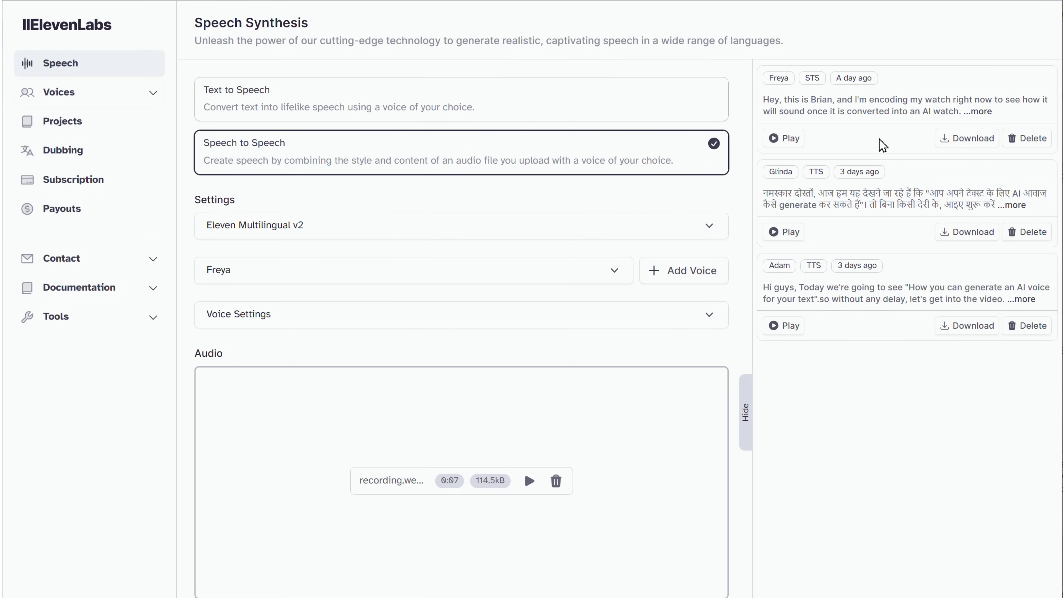
Start adding a new voice in VoiceLab with the Voice Design type
click(83, 100)
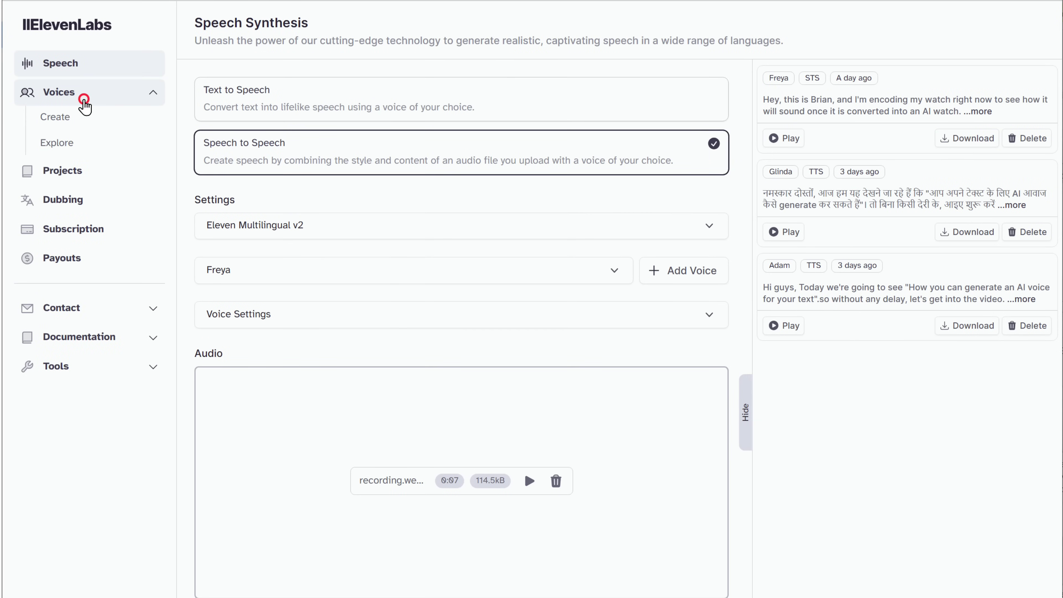
click(80, 125)
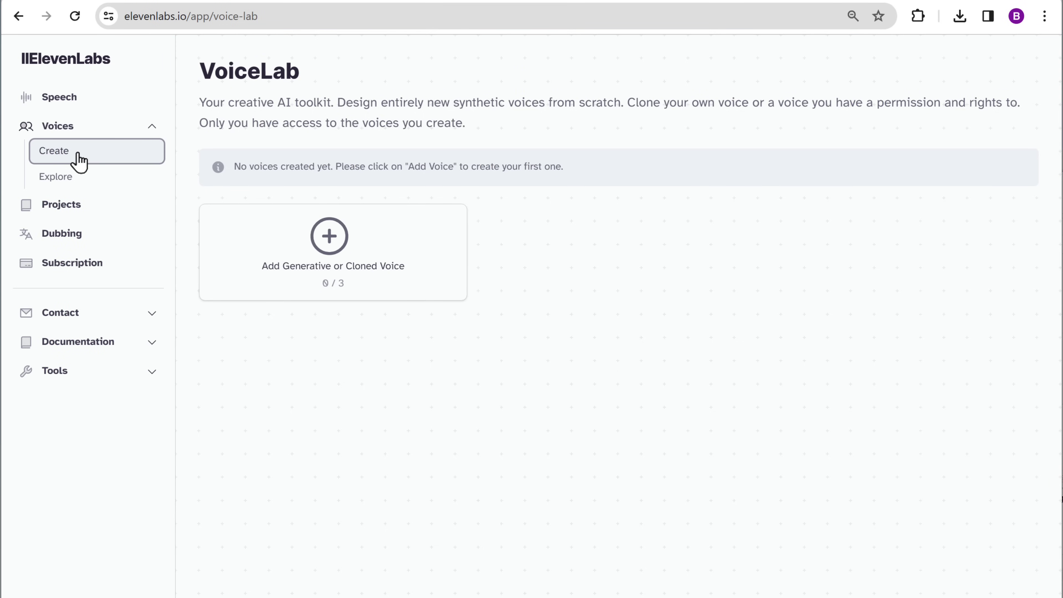
click(331, 270)
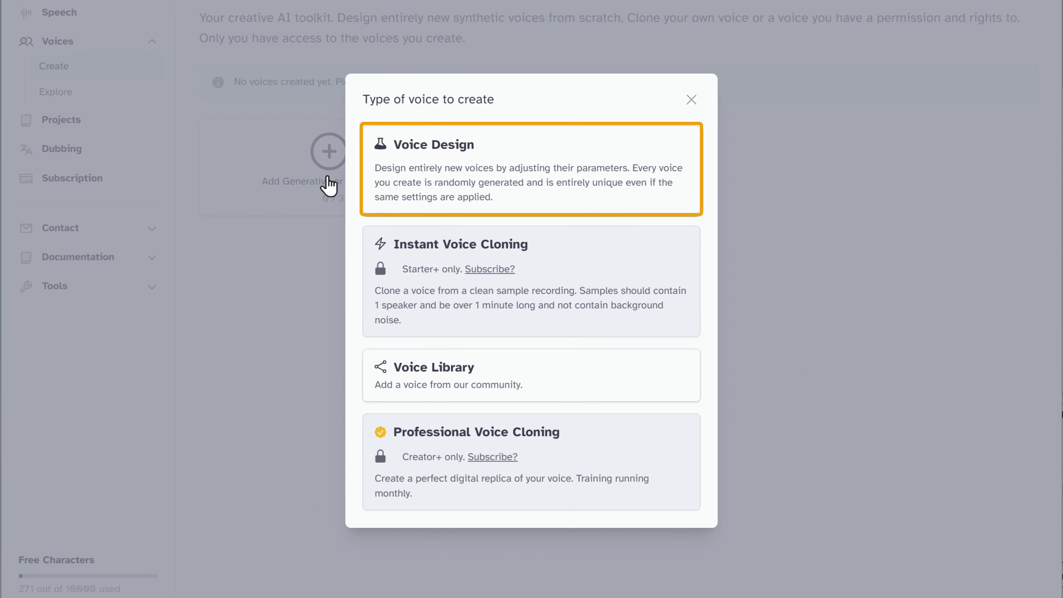
click(428, 193)
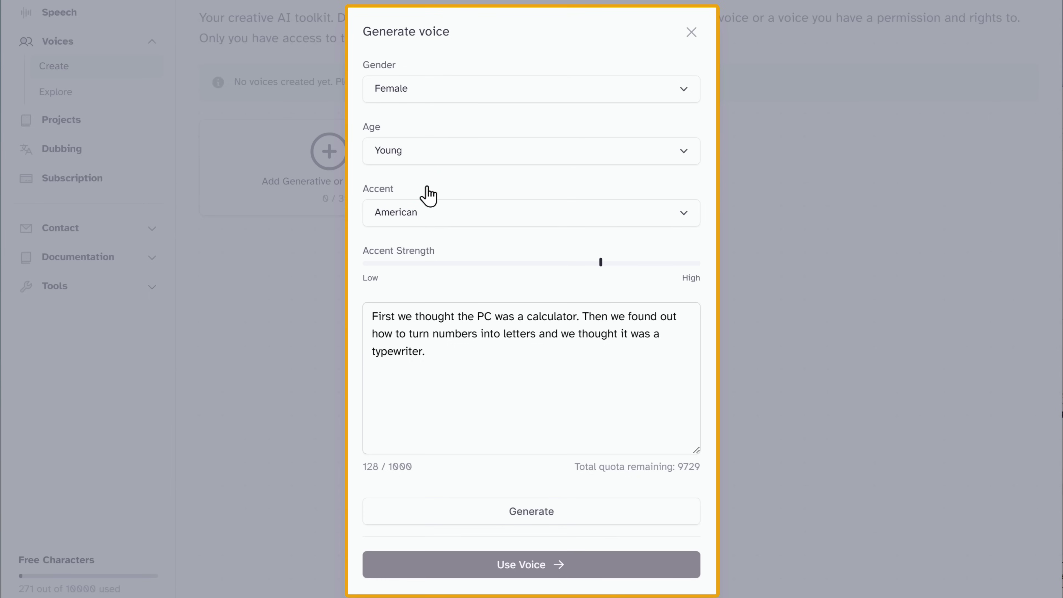
Generate a voice sample with gender Male, age Middle Aged and accent British
click(498, 96)
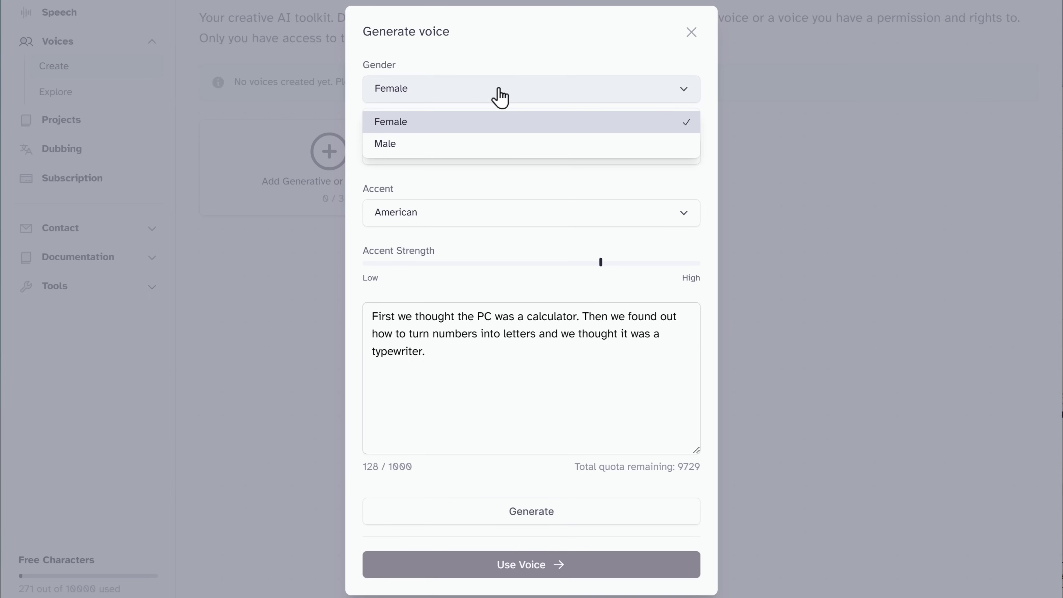
click(483, 146)
click(483, 153)
click(460, 208)
click(460, 214)
click(431, 271)
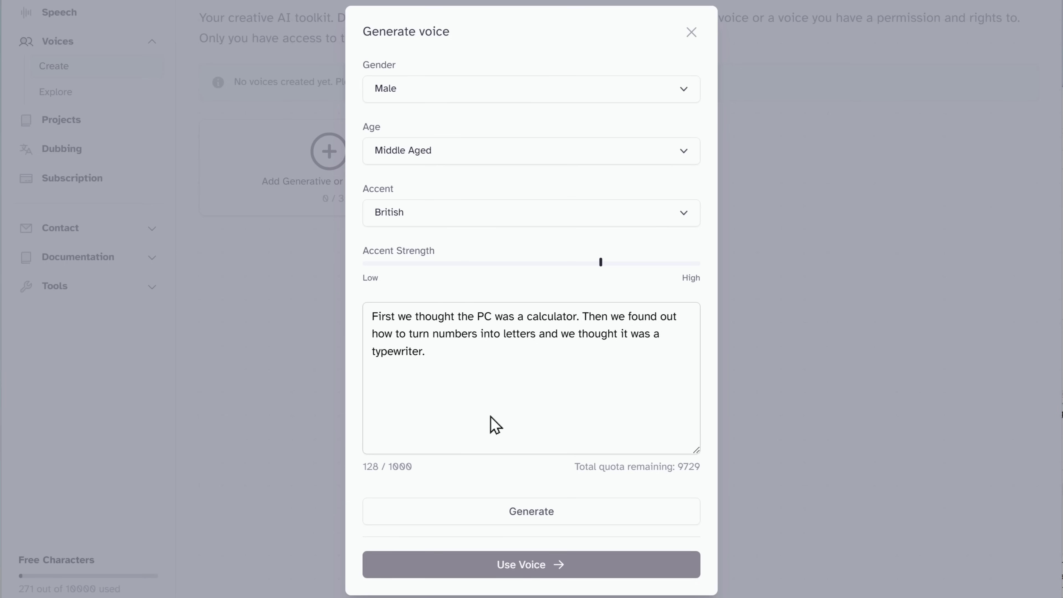
click(531, 517)
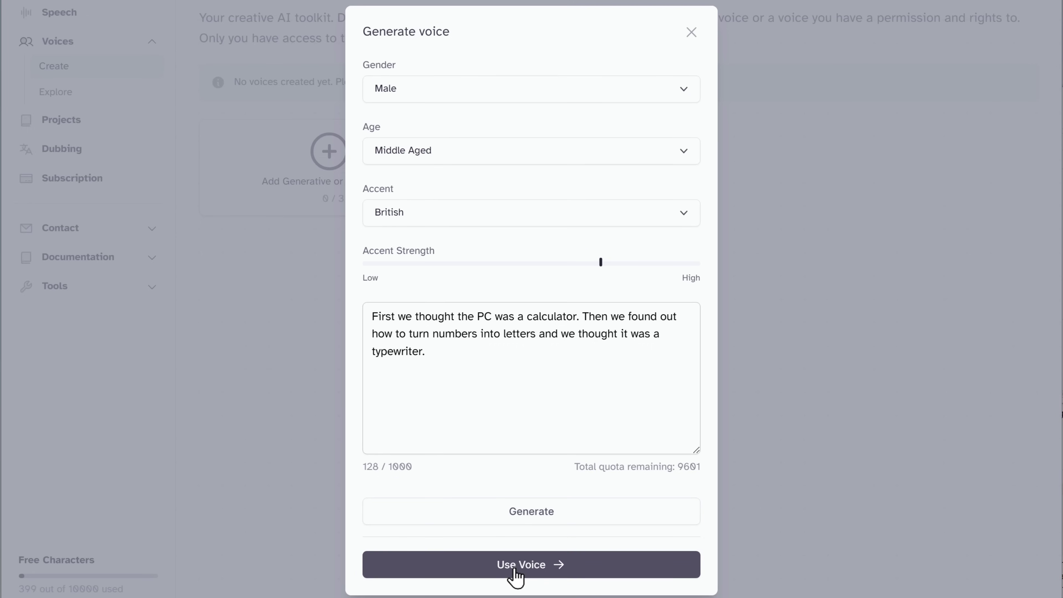
Create the generated voice with the name Henry and the description "Middle-aged british man"
click(515, 565)
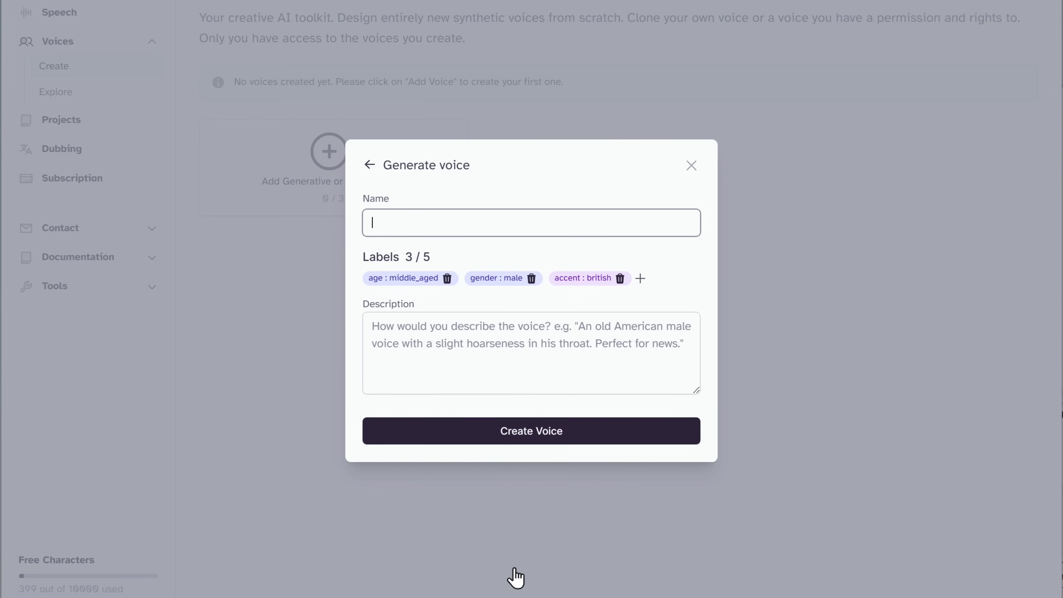
key(Tab)
text(Mid)
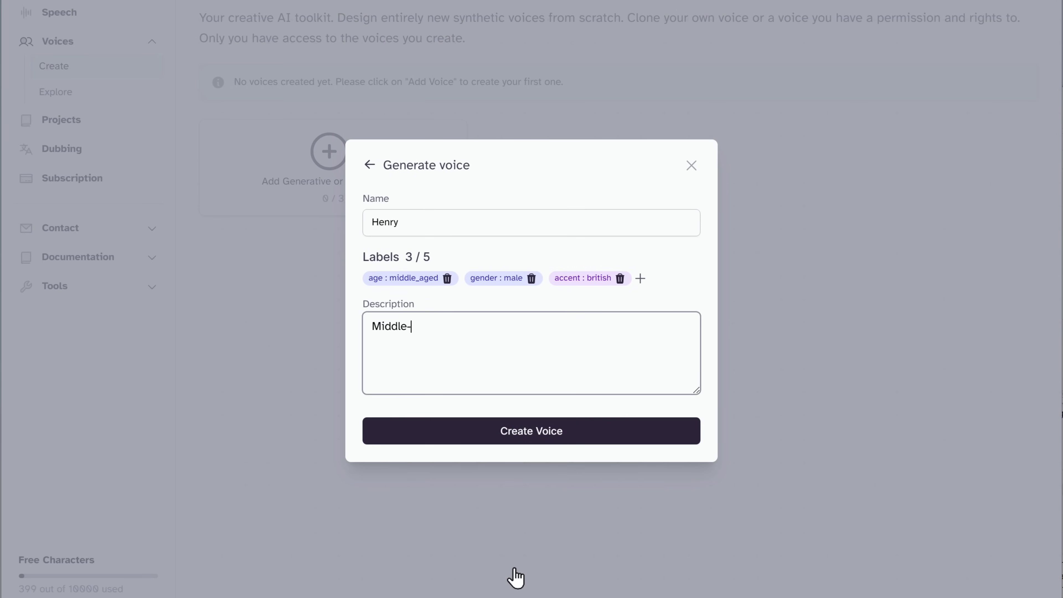
click(515, 577)
click(533, 443)
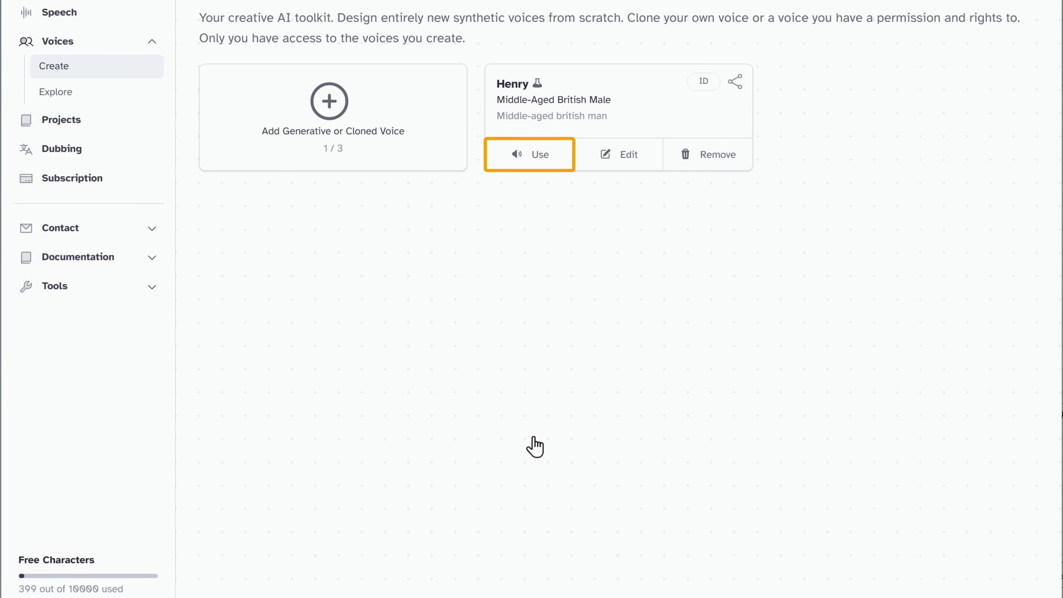
Use the Henry voice for speech synthesis and preview its sample in the voice list
click(537, 157)
click(390, 221)
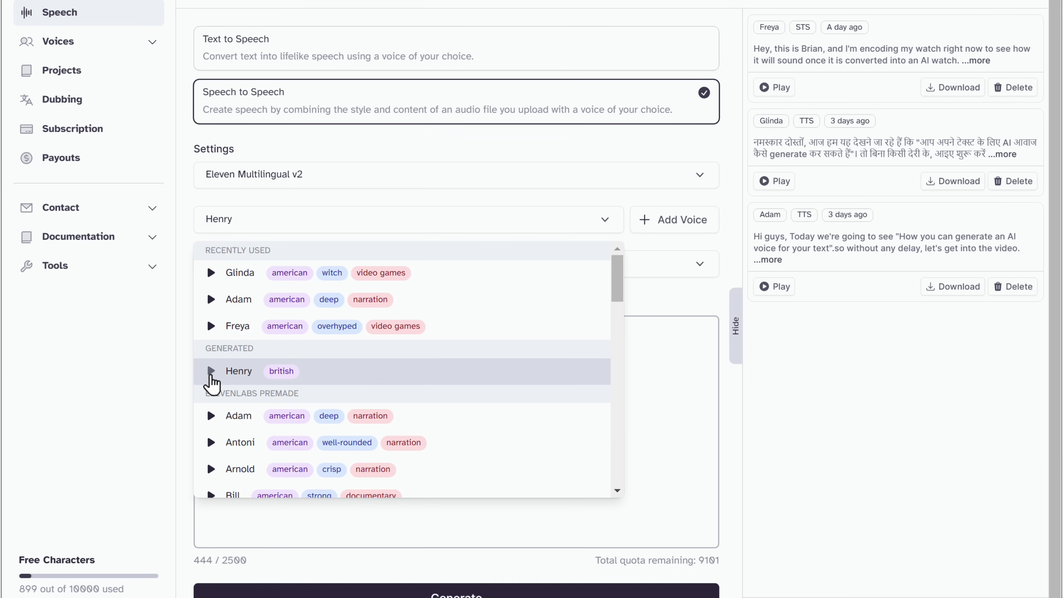
click(211, 373)
click(191, 126)
scroll(188, 175, up, 1)
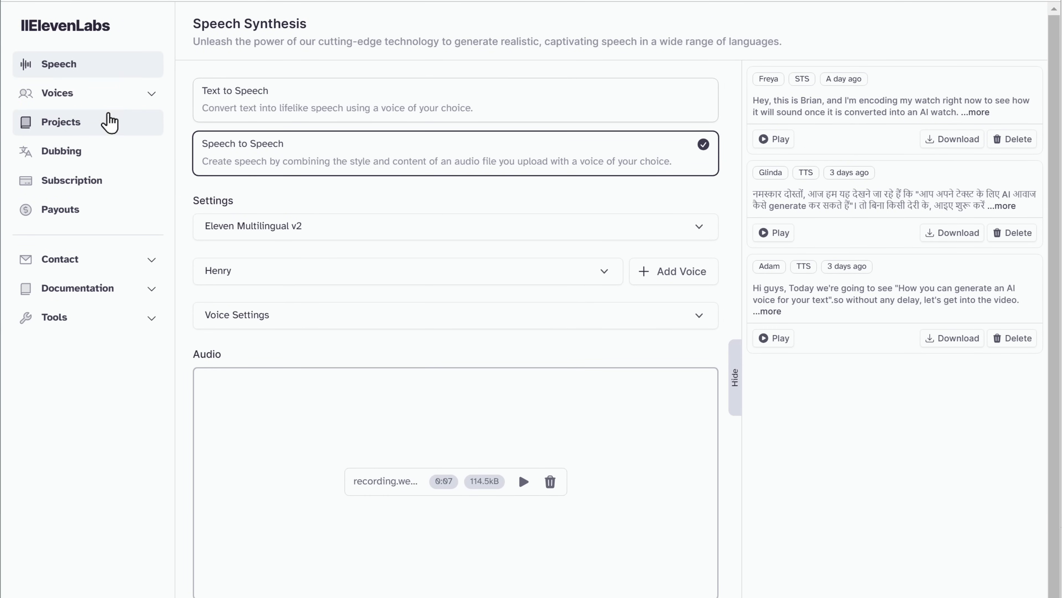
Explore the community voices in the Voice Library
click(90, 94)
click(90, 143)
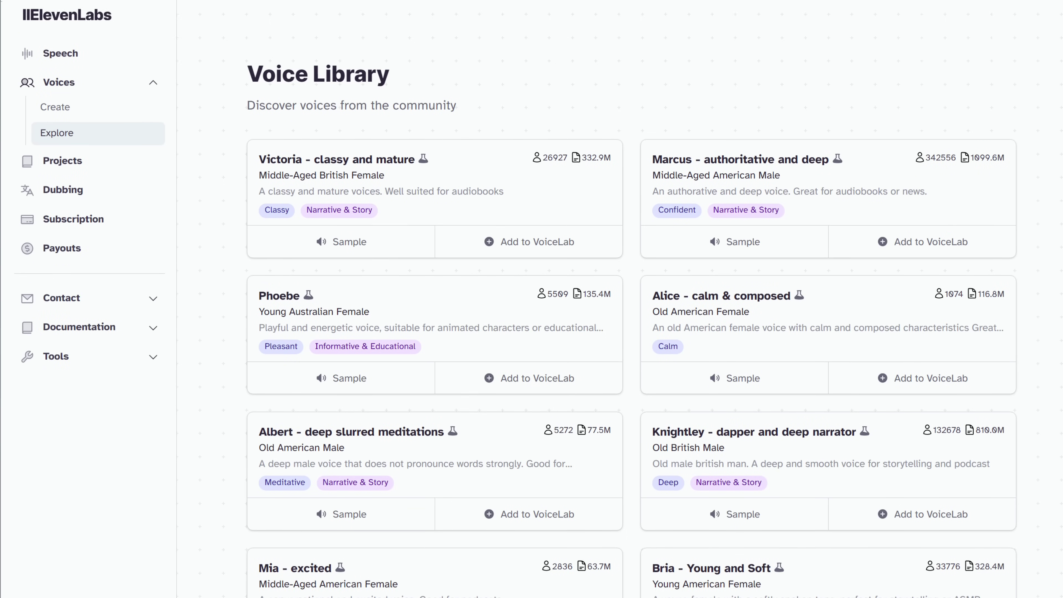
scroll(628, 293, down, 15)
scroll(628, 293, down, 5)
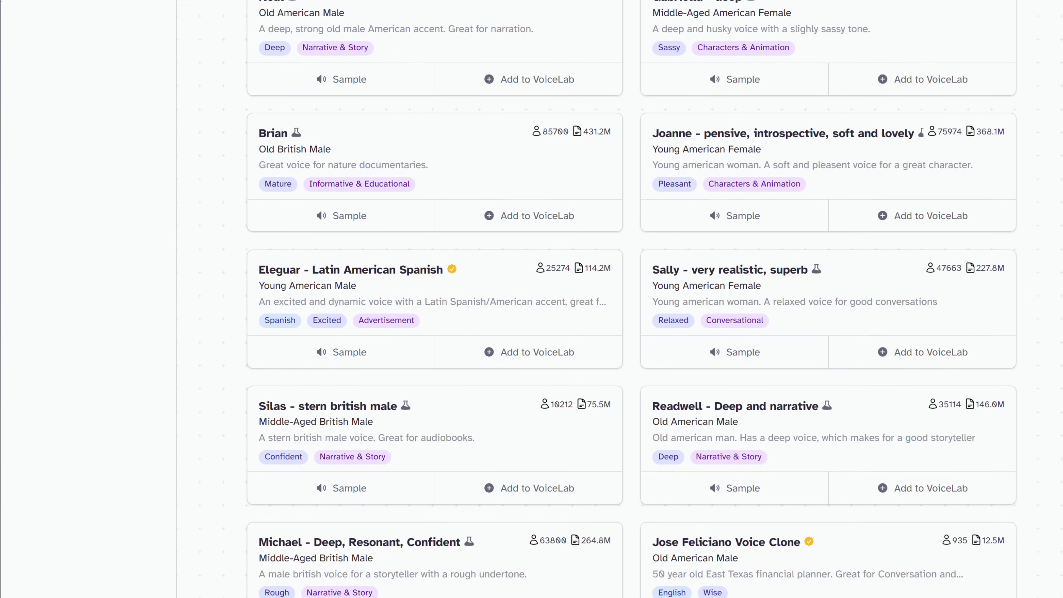
scroll(628, 294, up, 10)
scroll(628, 293, up, 15)
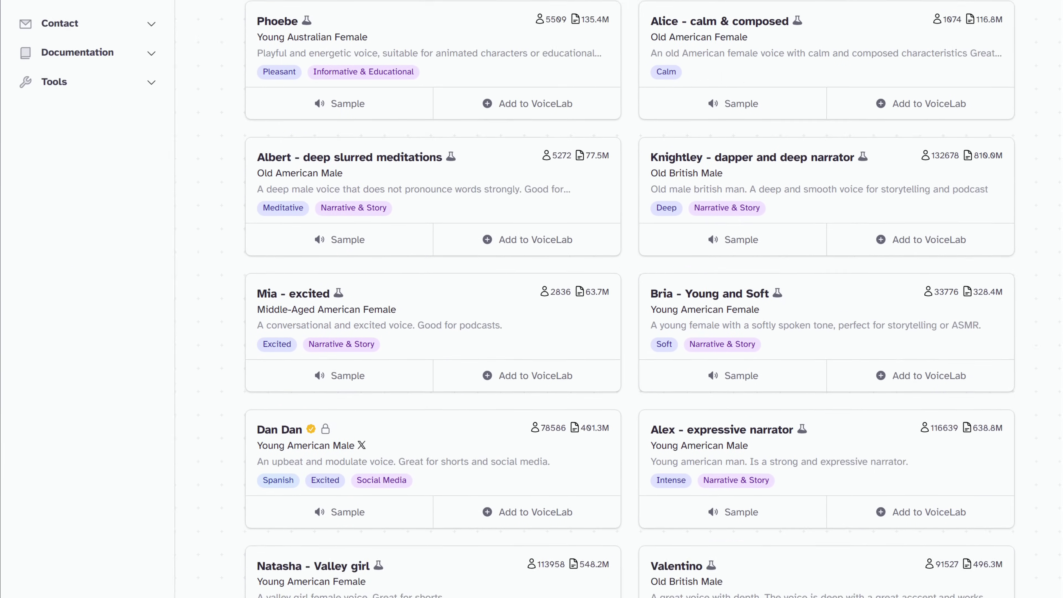
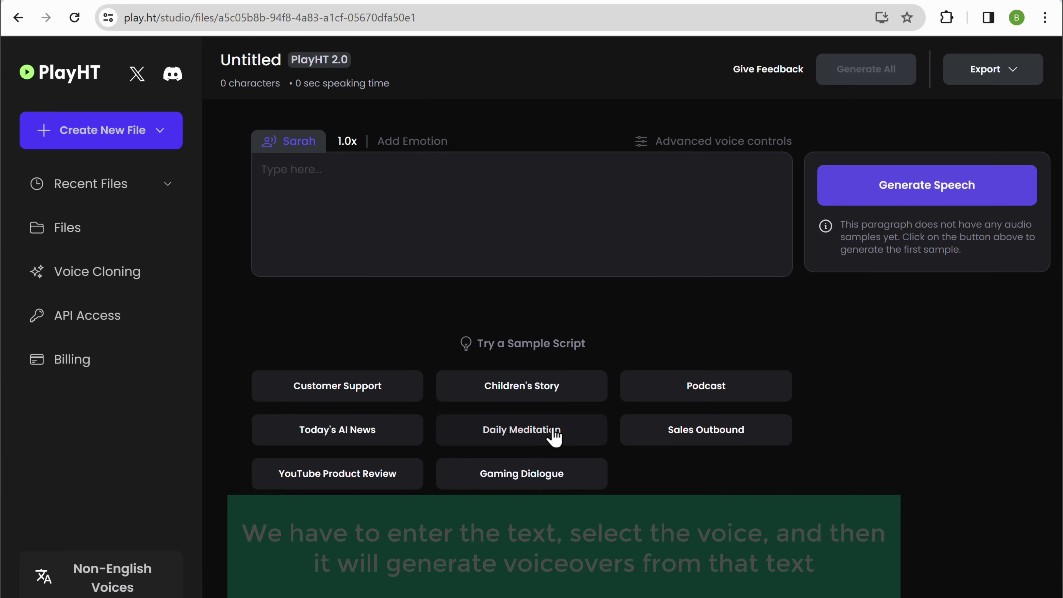
In PlayHT, browse the pre-made voices, preview William and Michael, and set the paragraph's voice to Michael
click(296, 149)
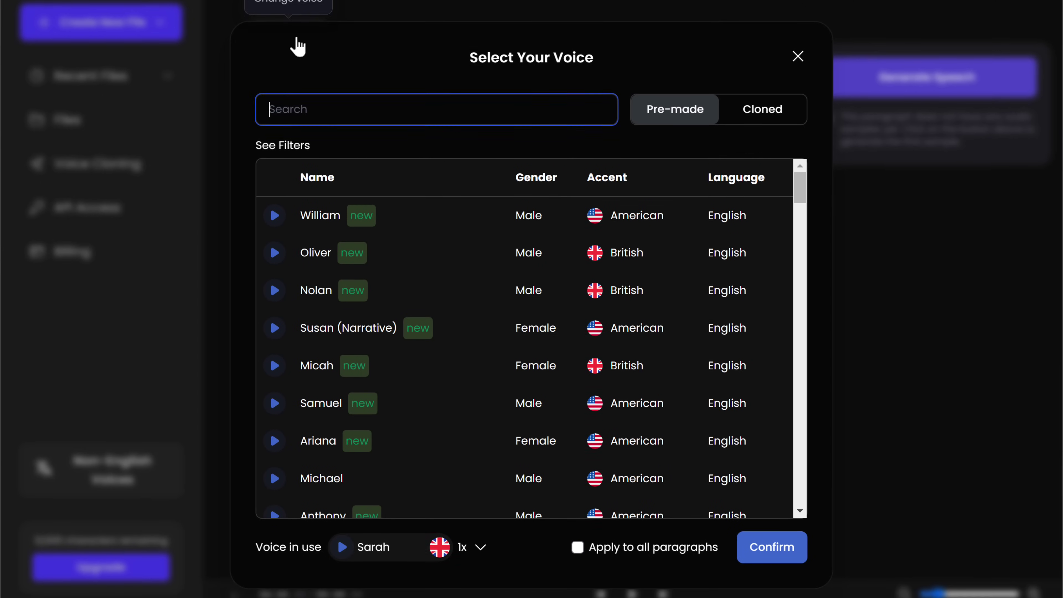
scroll(521, 335, down, 15)
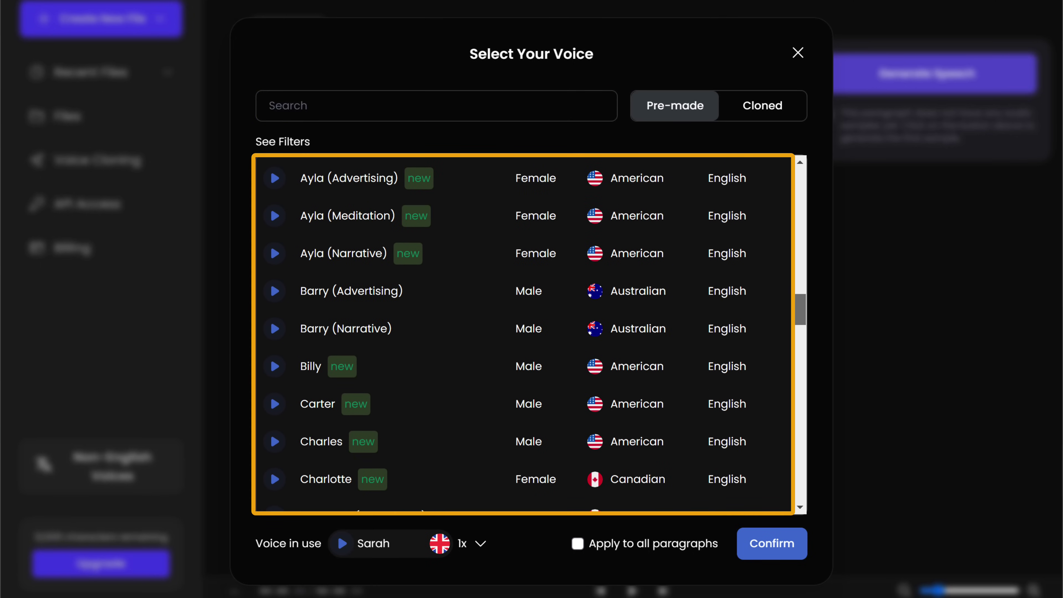
scroll(521, 335, up, 8)
scroll(523, 335, up, 7)
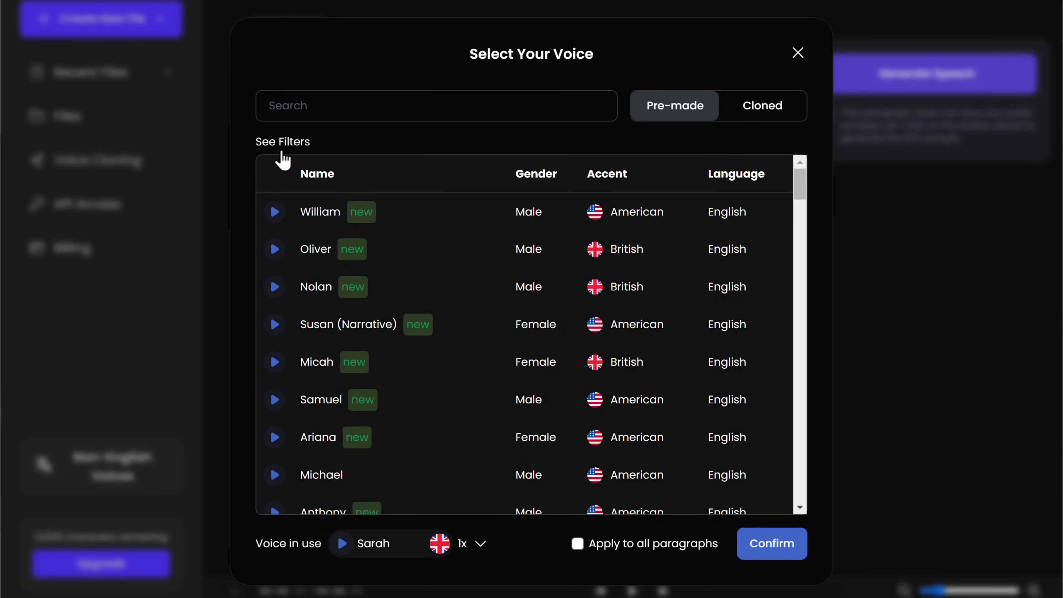
click(274, 210)
click(273, 475)
click(274, 476)
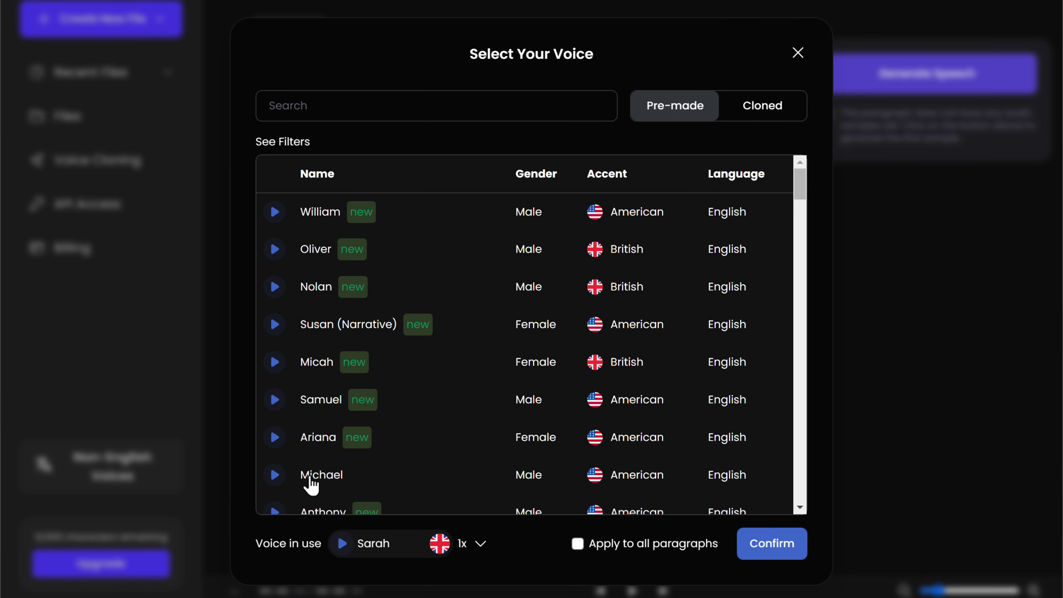
click(352, 477)
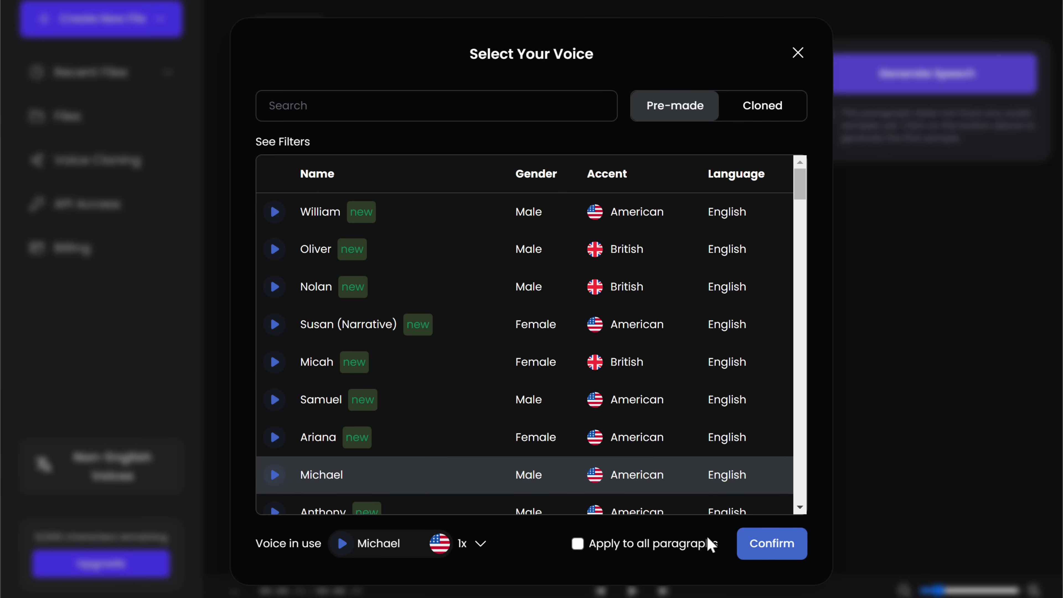
click(771, 551)
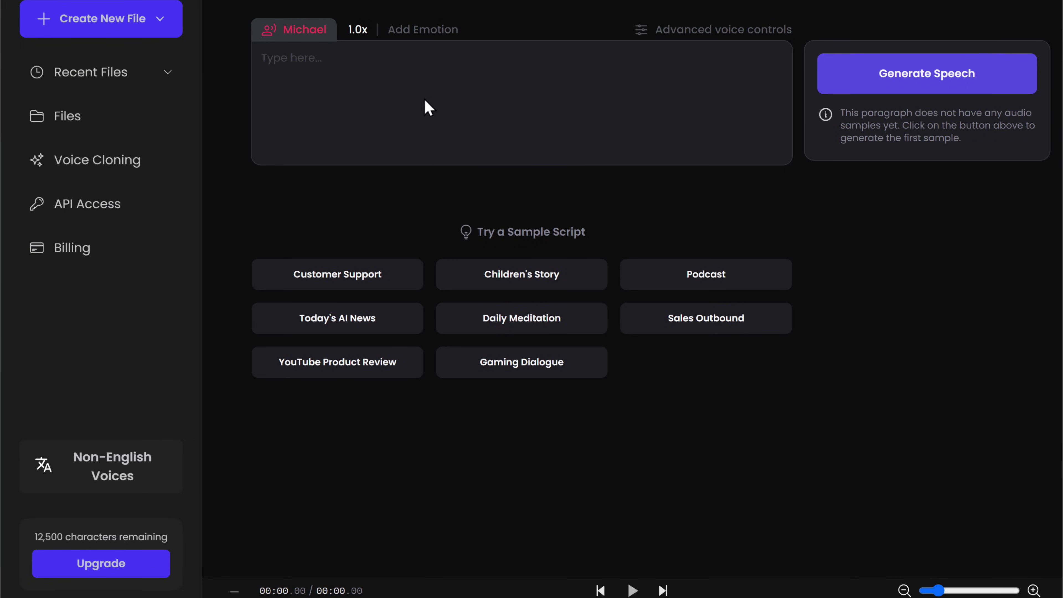
Examine the speed, emotion and advanced voice control options of the paragraph
click(359, 31)
click(416, 29)
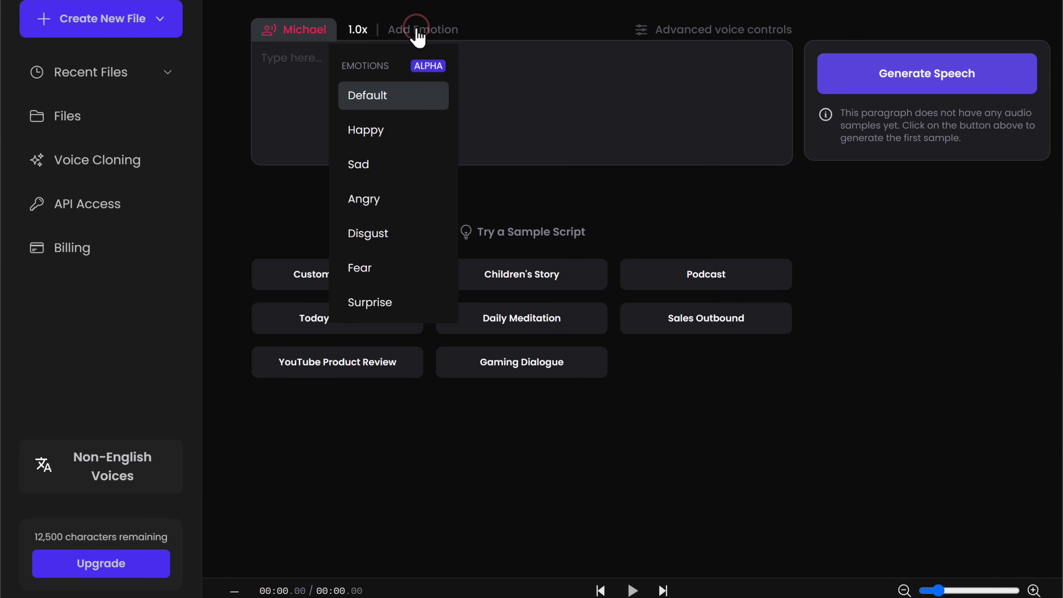
click(417, 30)
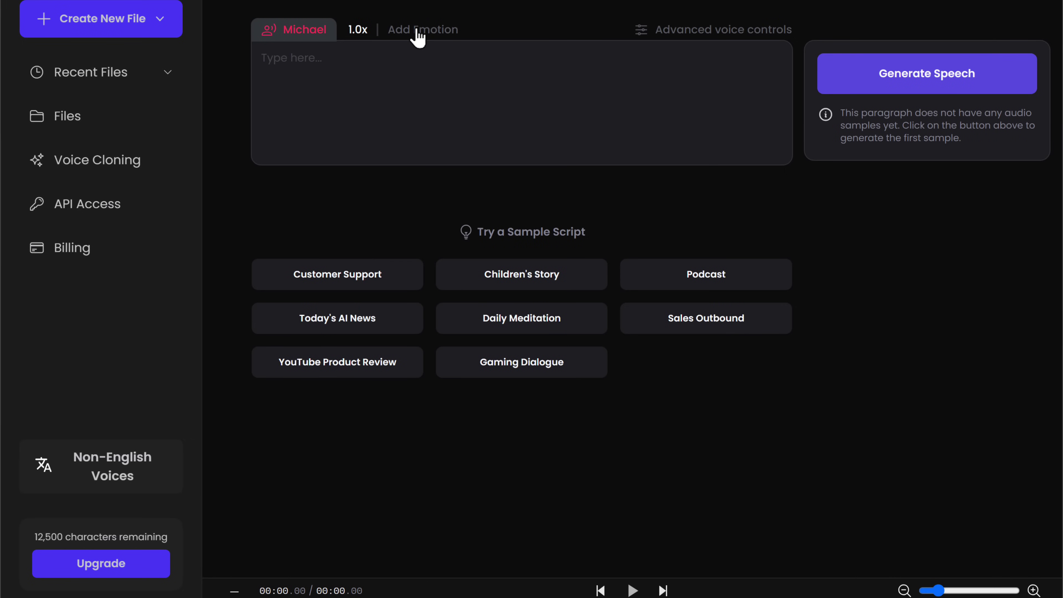
click(641, 40)
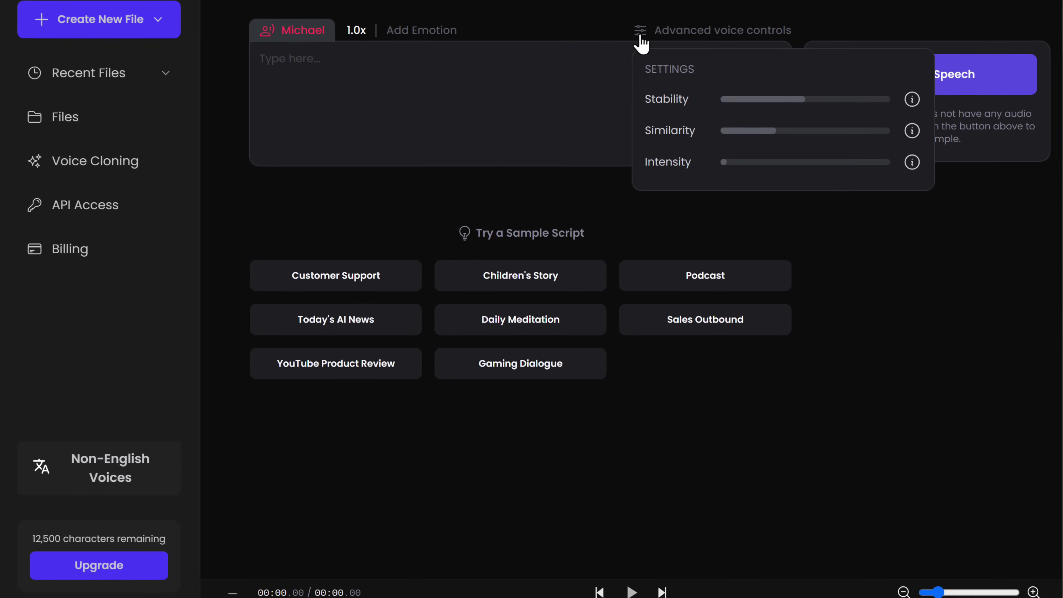
click(641, 41)
Generate speech from "Hey, have you ever thought about turning your text into a voiceover?" and download the sample
click(269, 64)
text(Hey, have you ever thought about turning your text into a voiceover?)
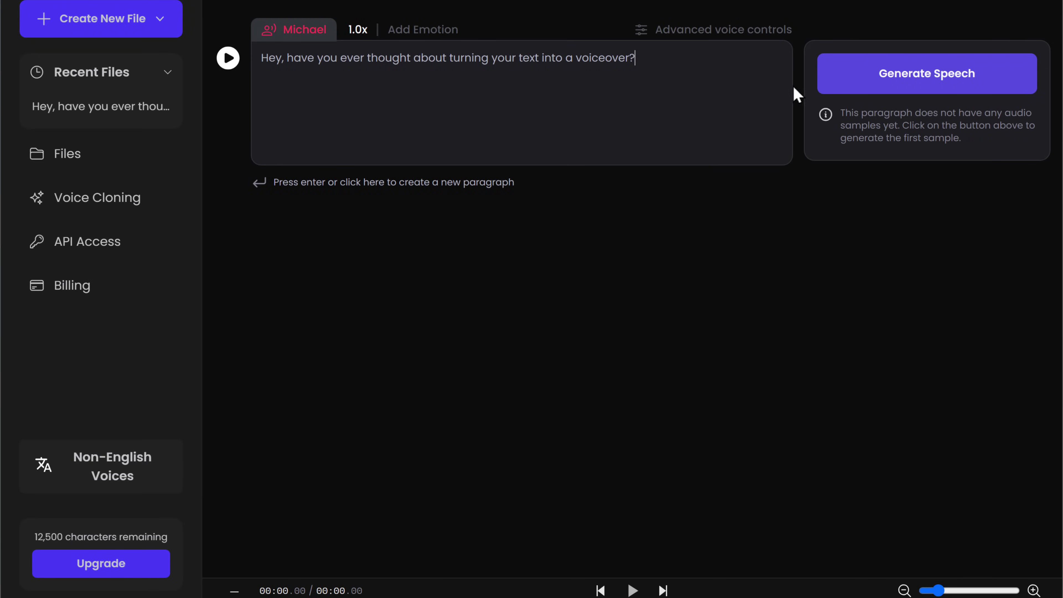
click(926, 84)
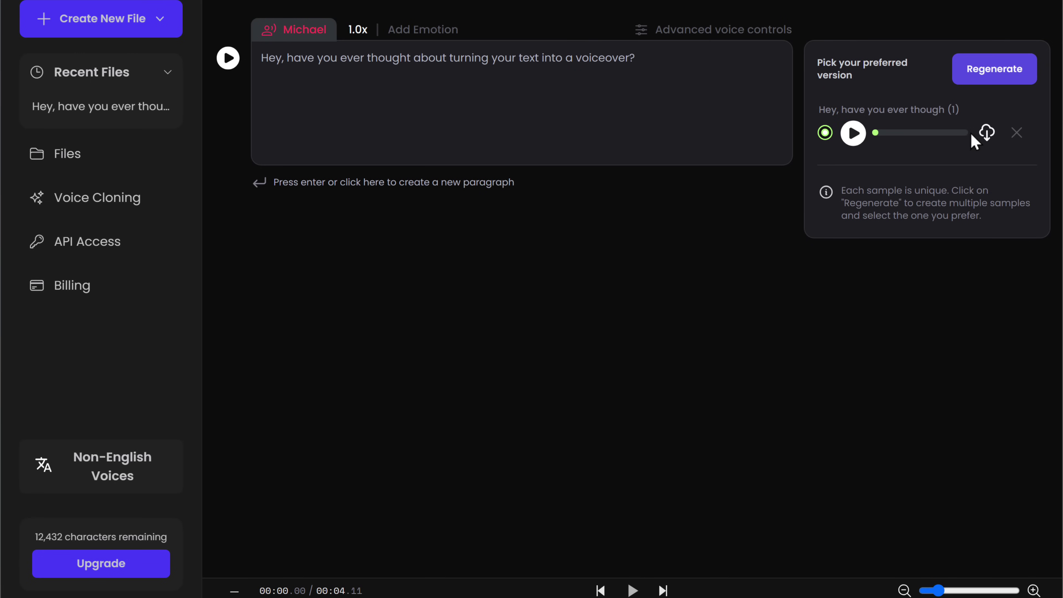
click(986, 132)
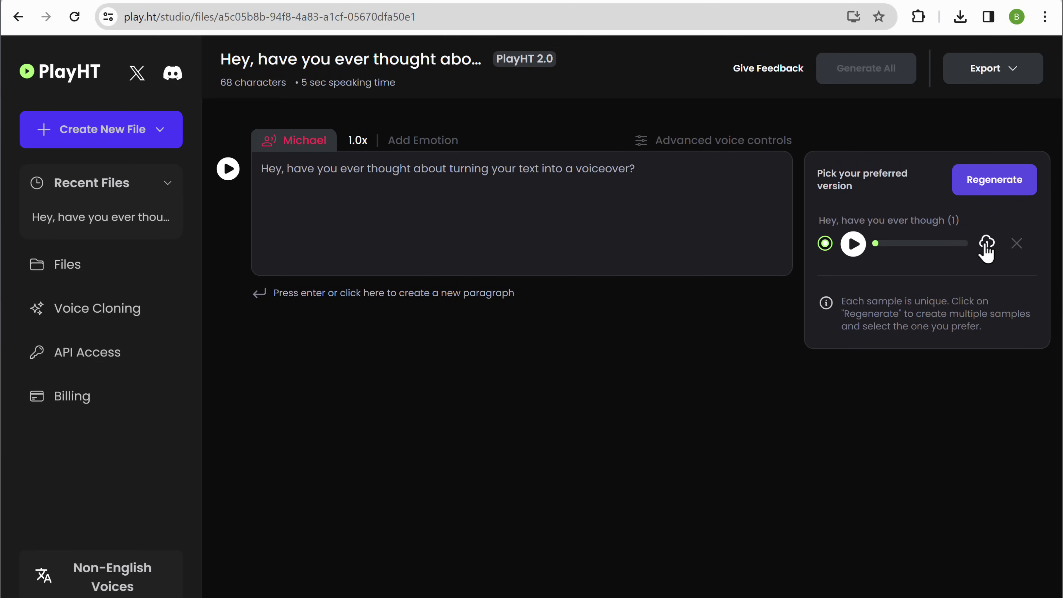
Add a second paragraph, preview the Ariana voice and assign it to that paragraph
click(378, 298)
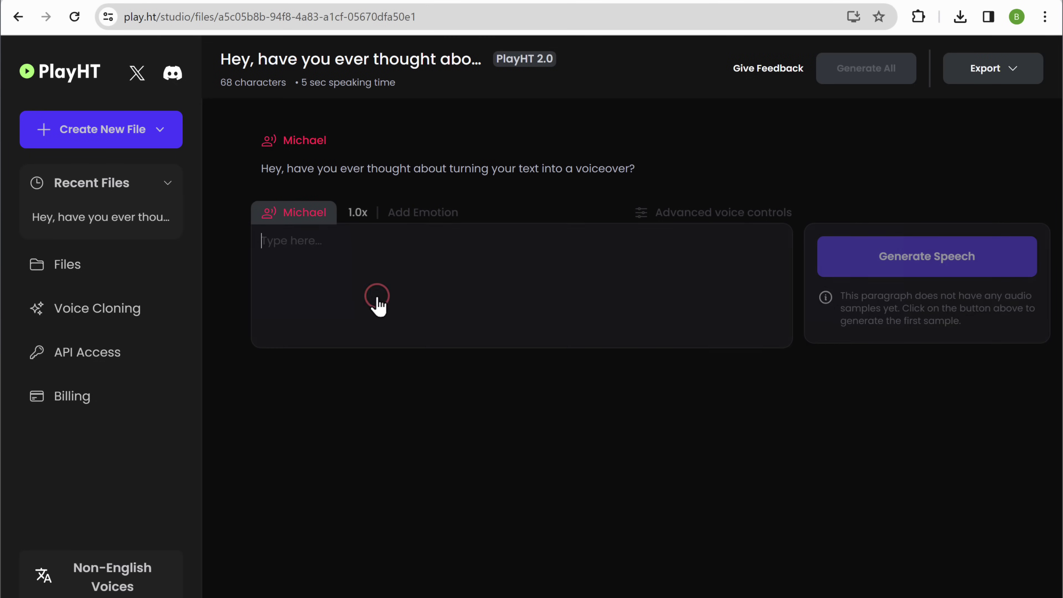
click(301, 228)
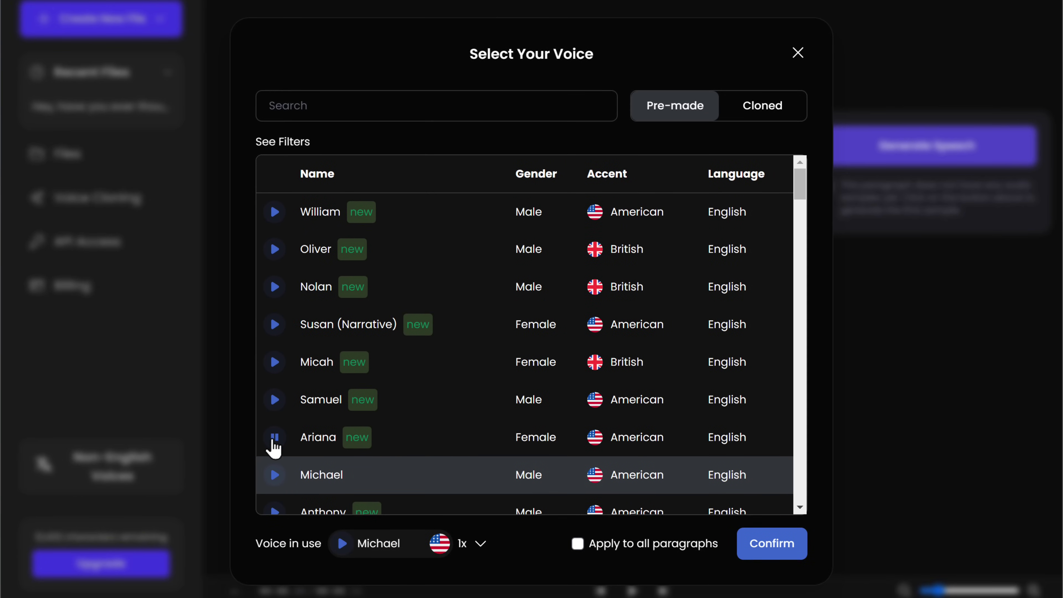
click(274, 439)
click(320, 448)
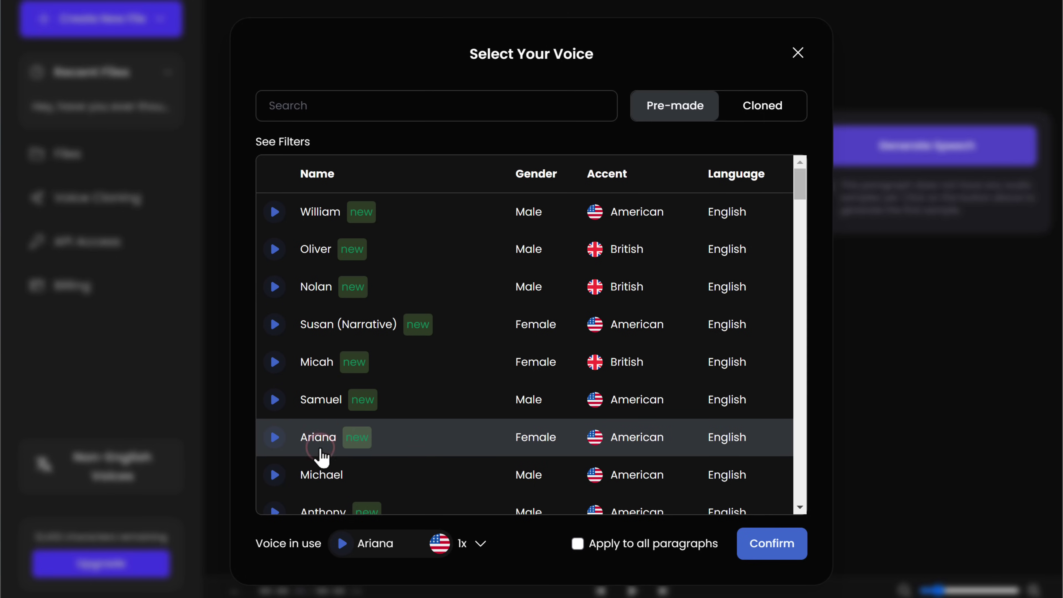
click(767, 549)
Generate and play speech from "Yeah, I've heard about it, but I'm not sure how to do it" in the second paragraph
click(285, 134)
text(Yeah, I)
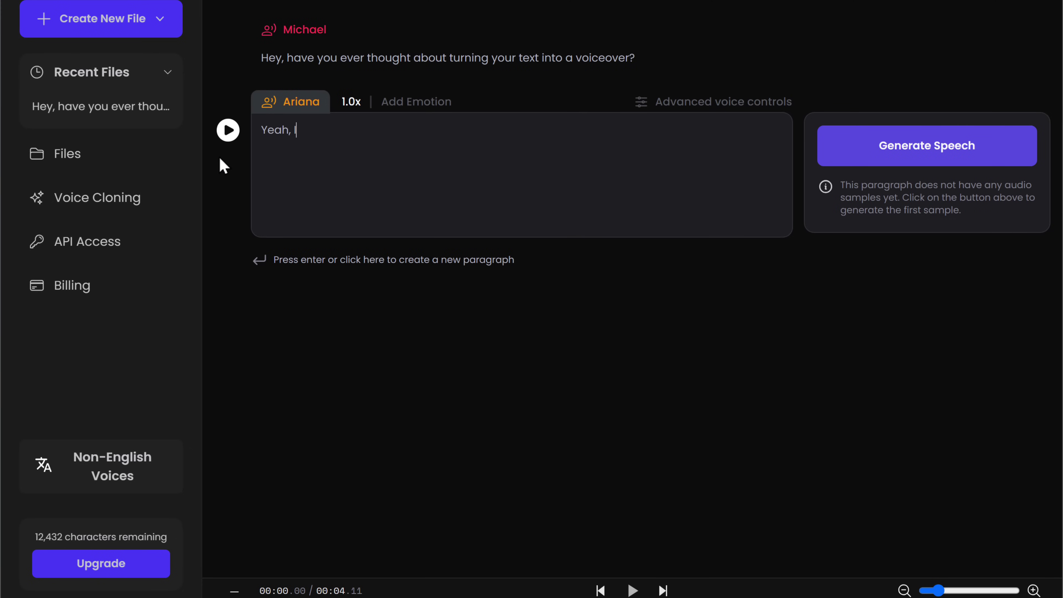
text('ve heard about it, but I'm not sure how to do it)
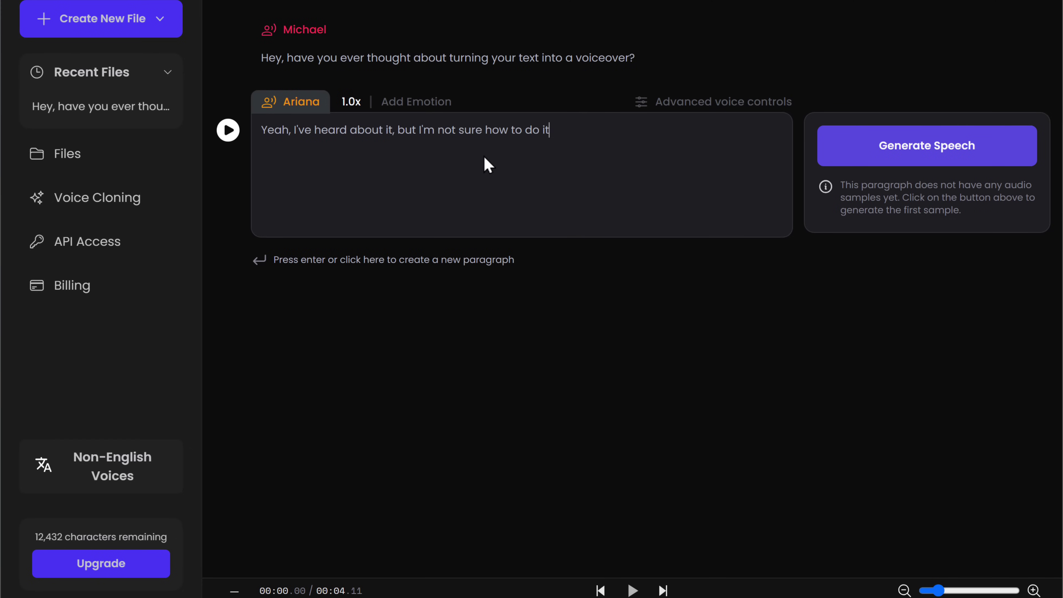
click(921, 155)
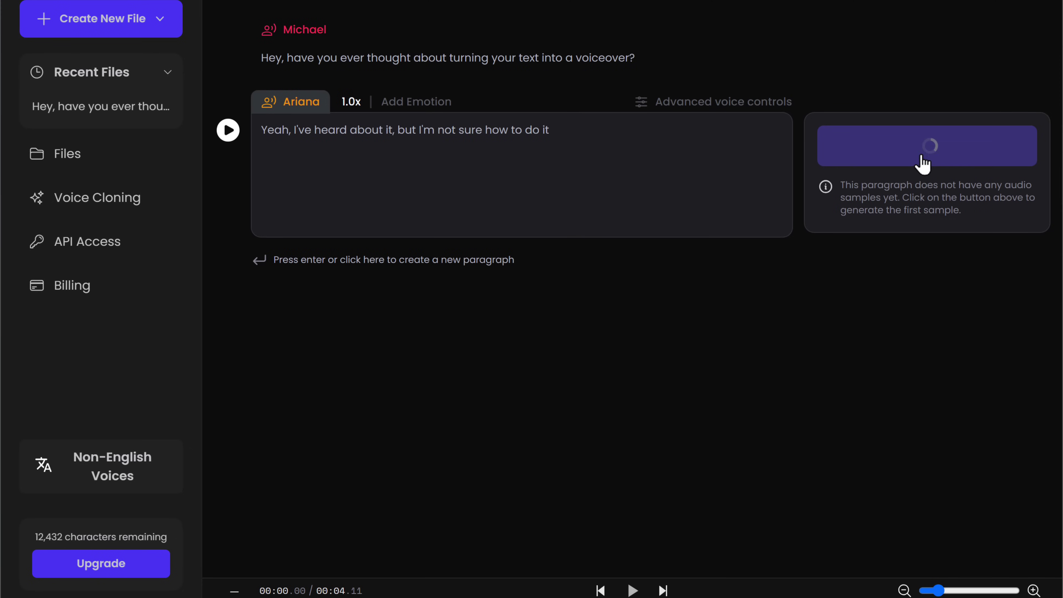
click(854, 206)
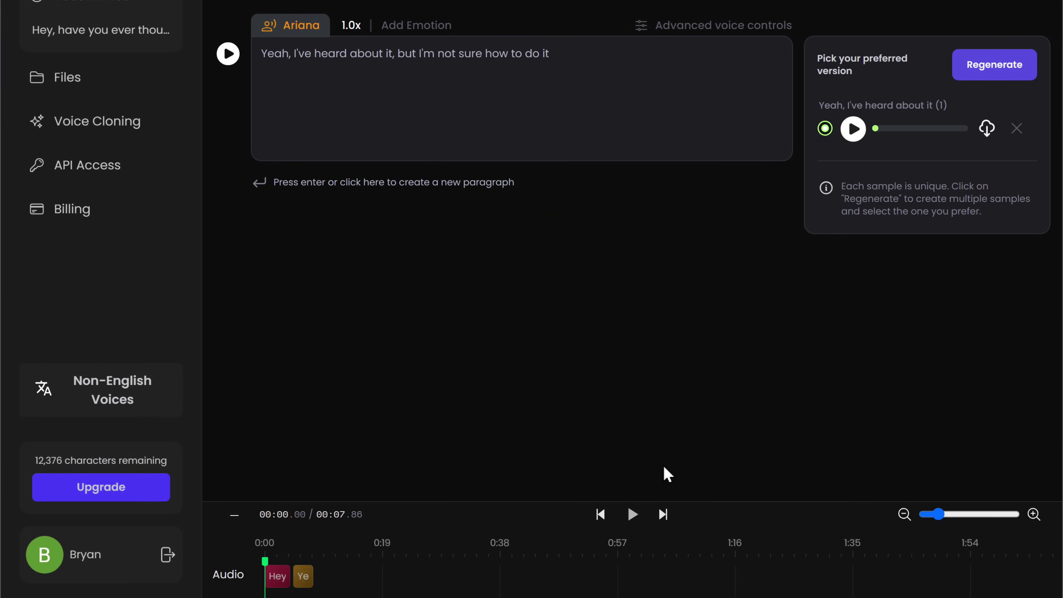
Play both paragraphs' audio on the timeline and export it as a single audio file
click(633, 515)
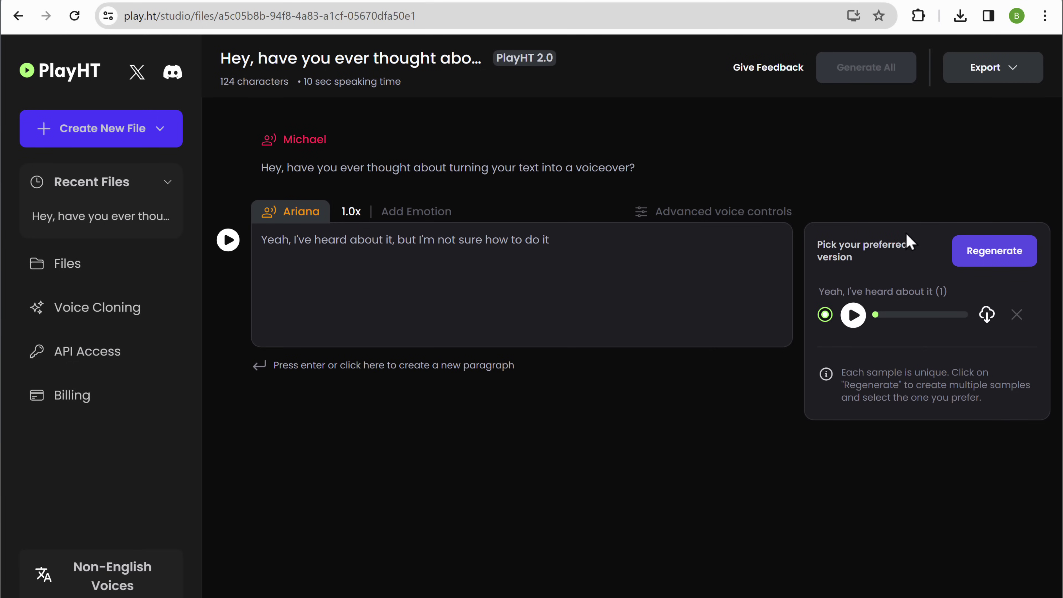
click(997, 78)
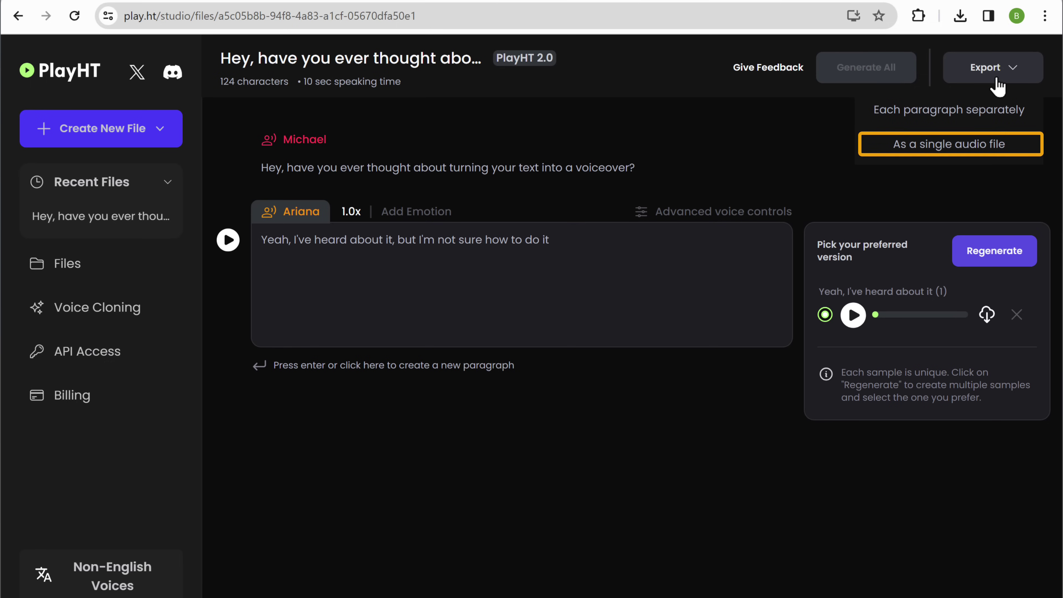
click(957, 156)
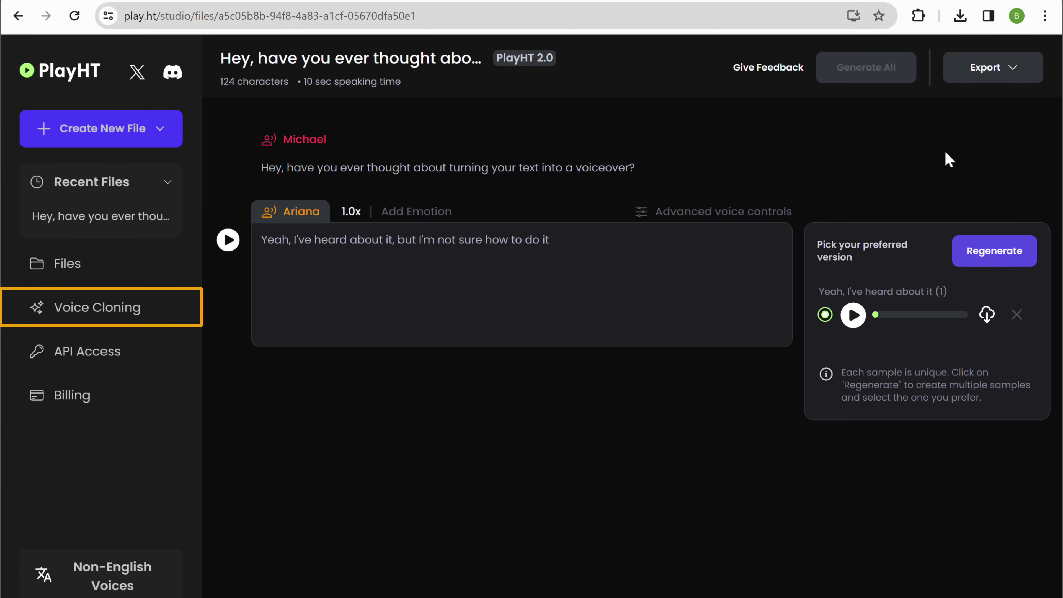
Start a new instant voice clone and enter the speaker's first name as the clone's name
click(88, 312)
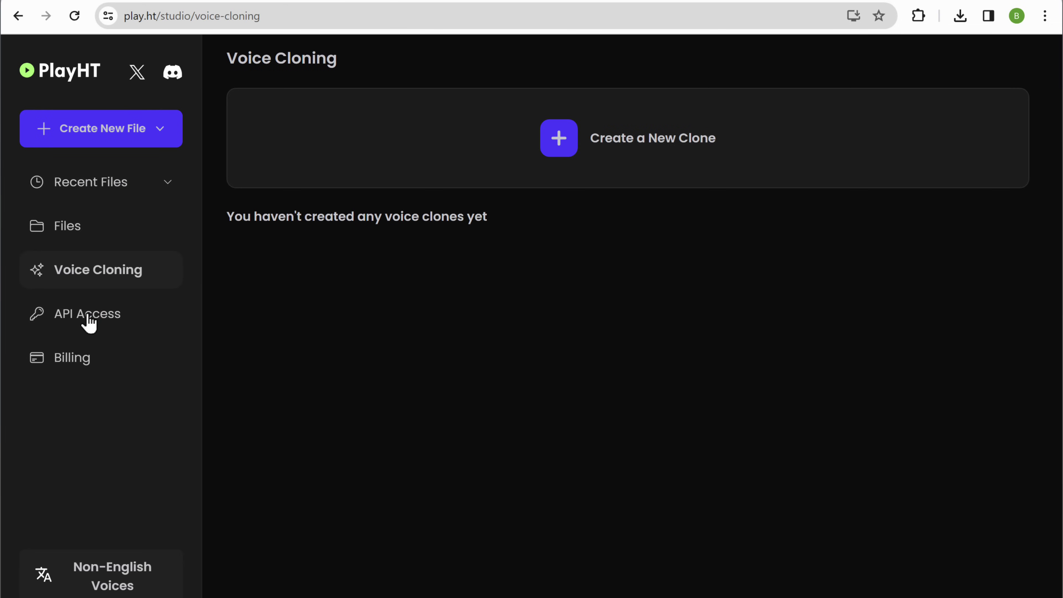
click(598, 166)
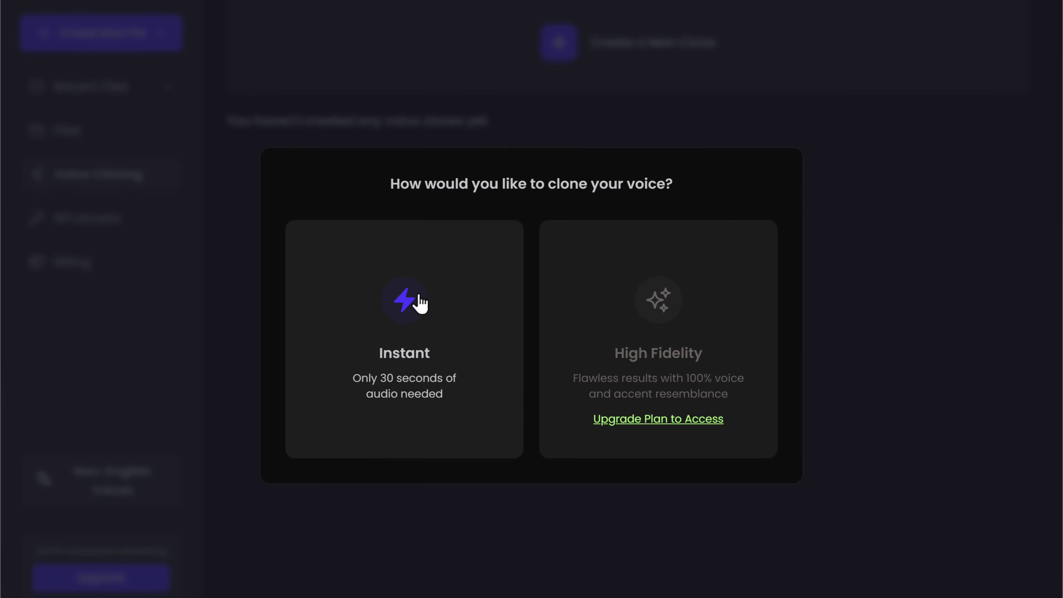
click(398, 330)
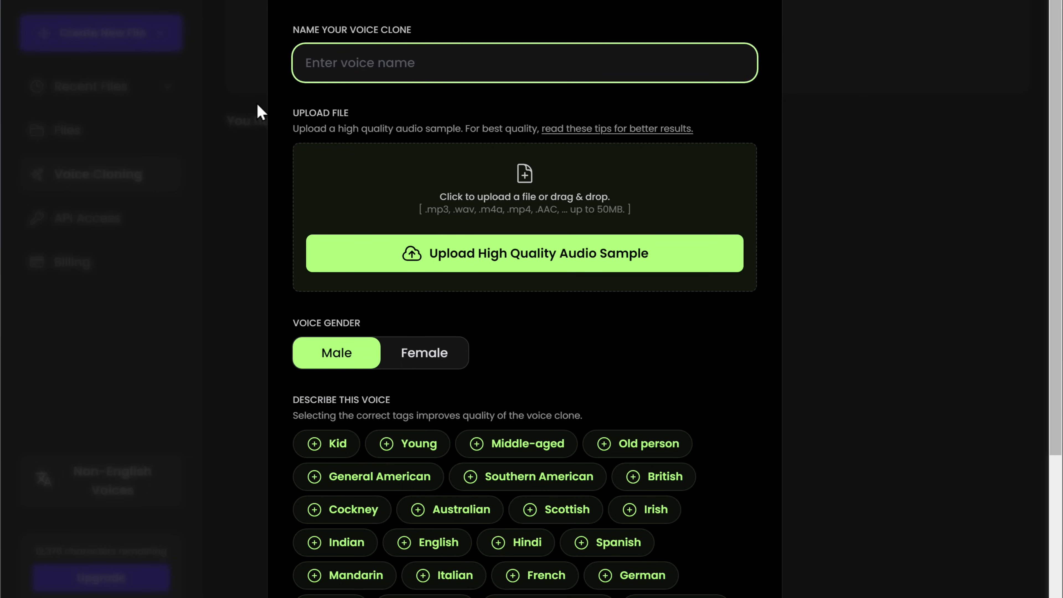
text(Bryan)
Listen to recording.wav from the Audio folder and upload it as the voice clone's audio sample
click(527, 268)
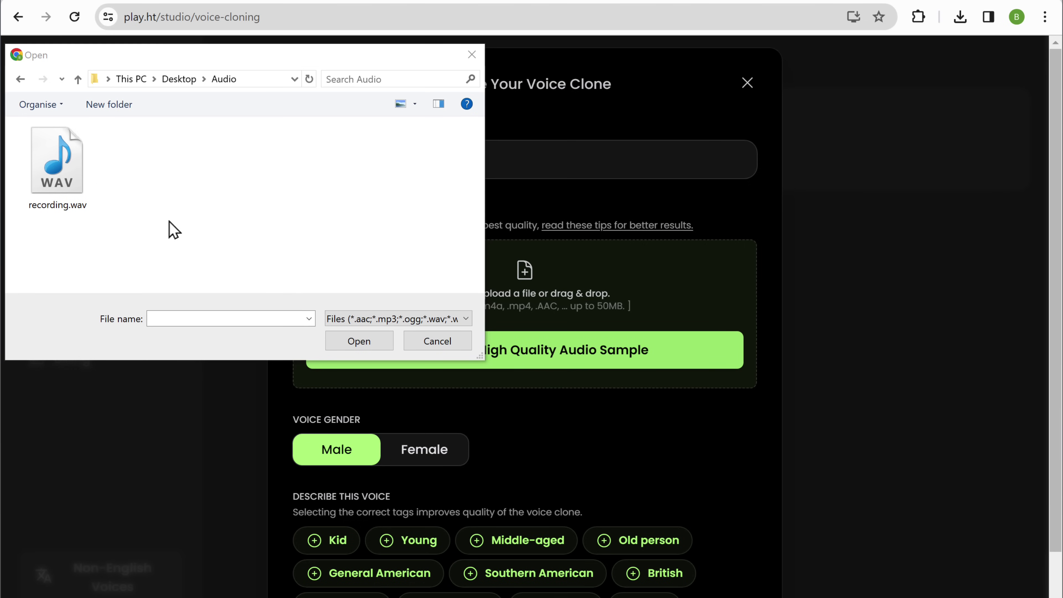
double_click(74, 188)
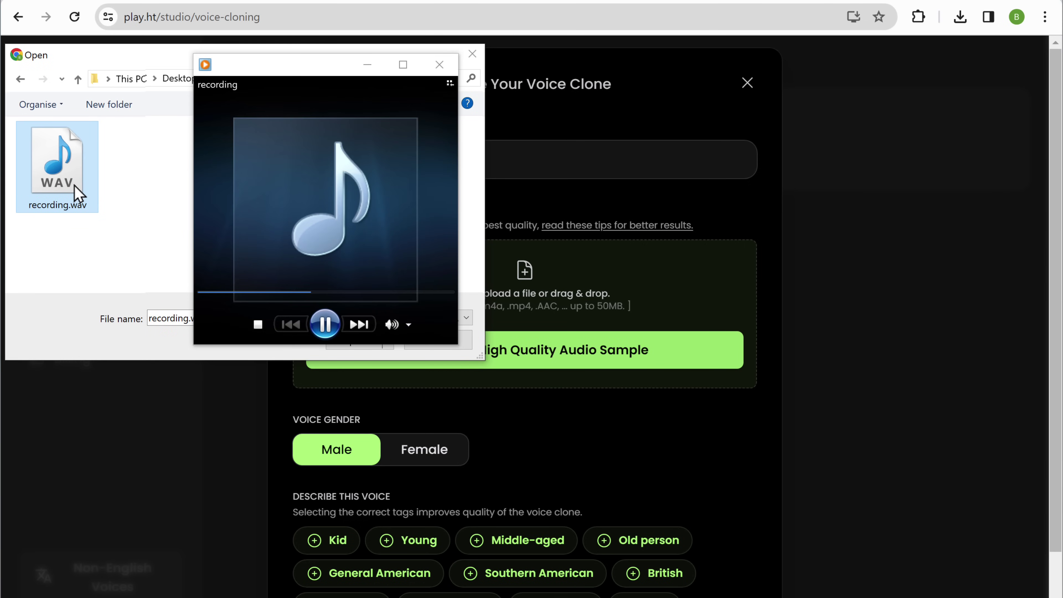
click(79, 193)
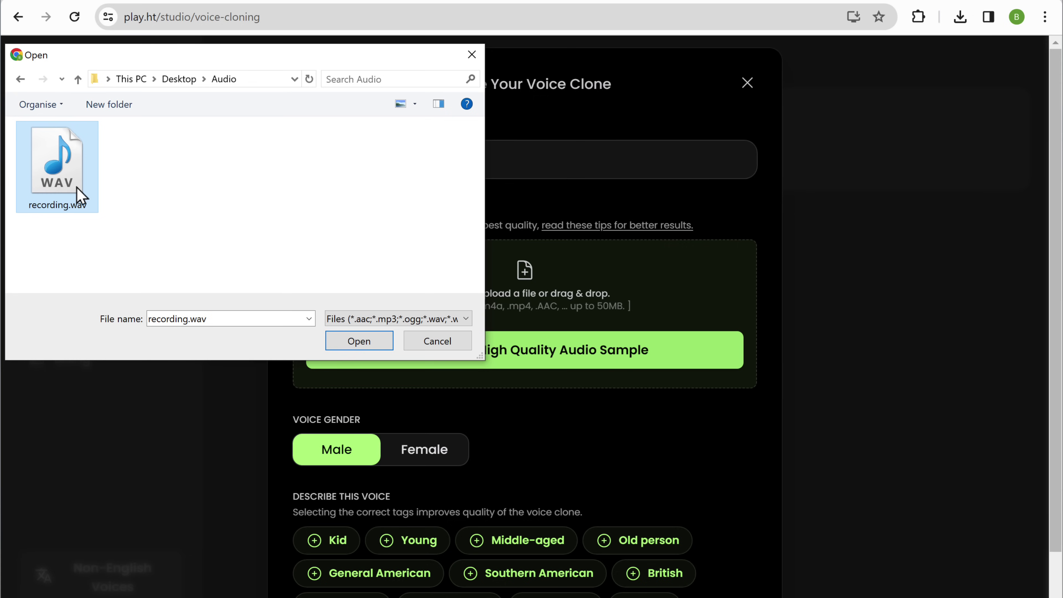
click(349, 353)
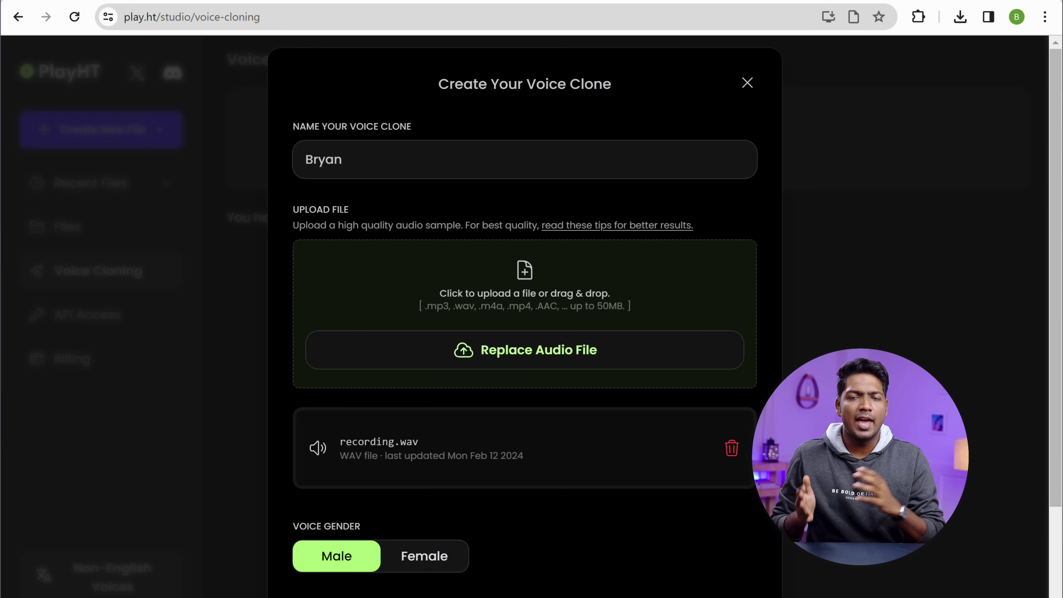
Confirm having the rights and consents to use the voice and create the clone
scroll(525, 318, down, 4)
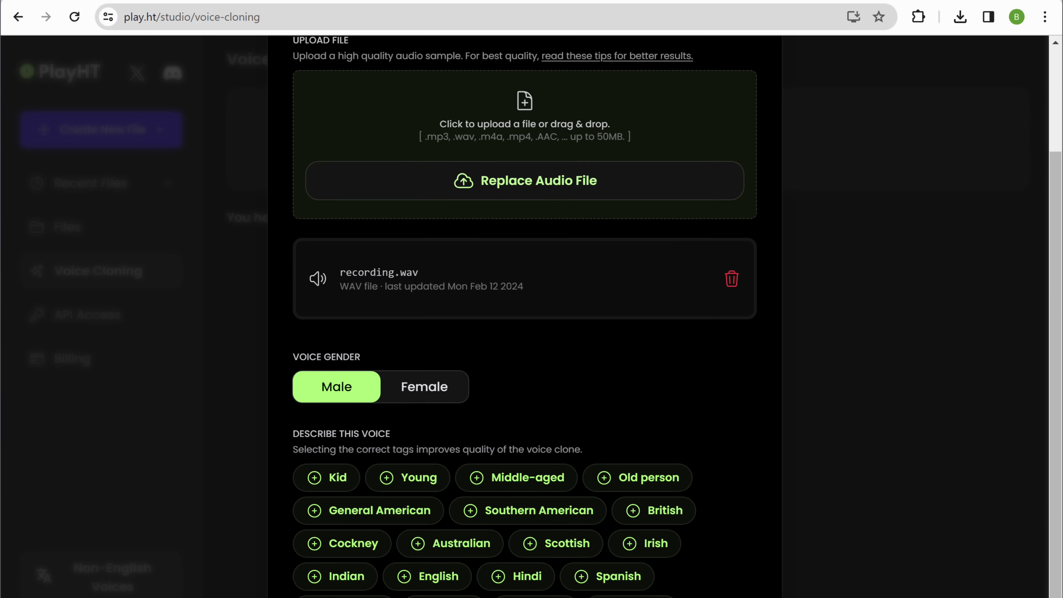
scroll(525, 319, down, 6)
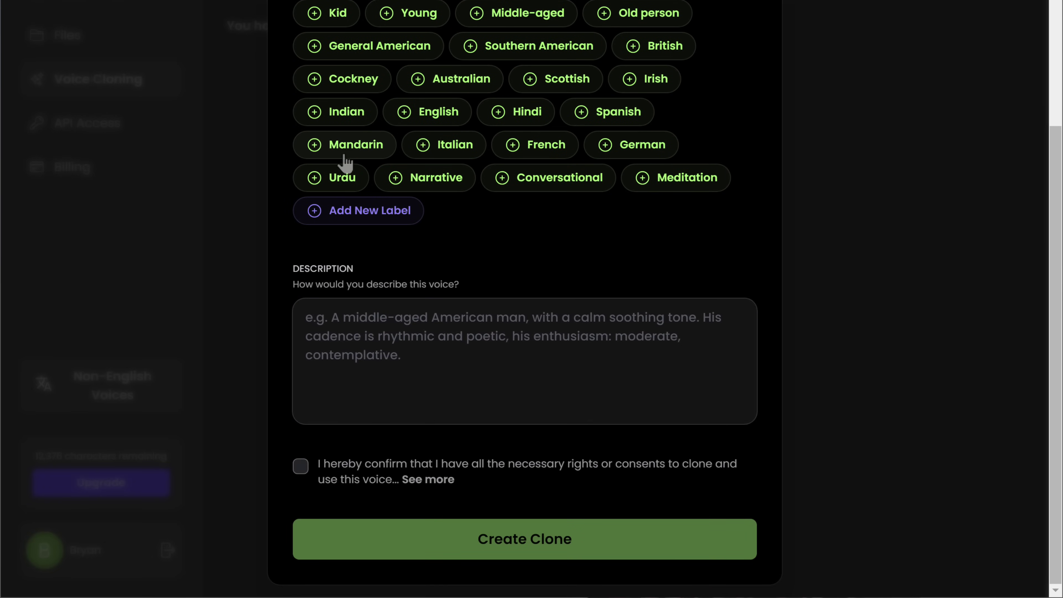
click(301, 468)
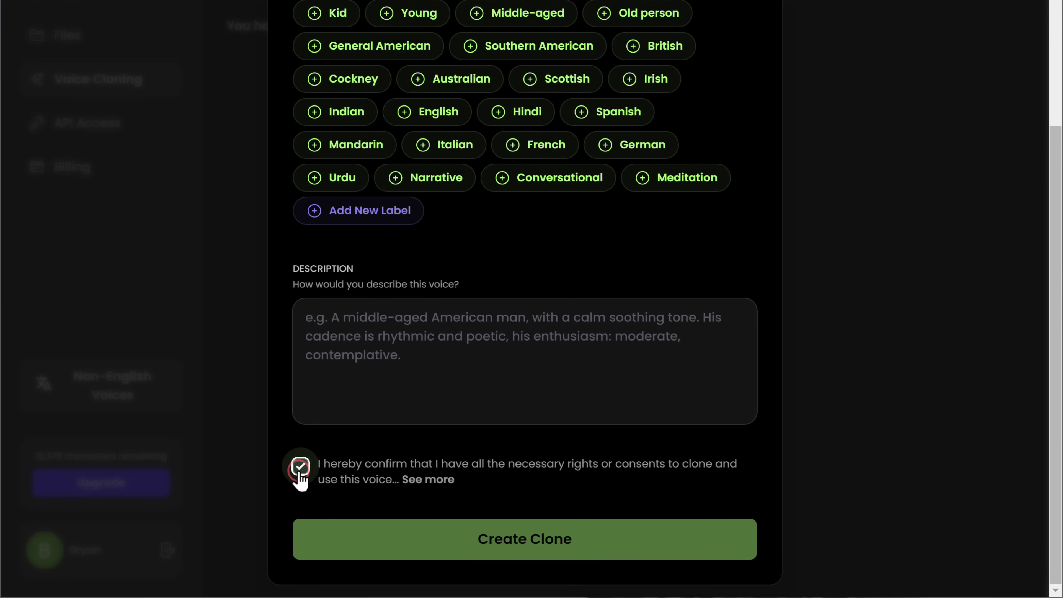
click(523, 547)
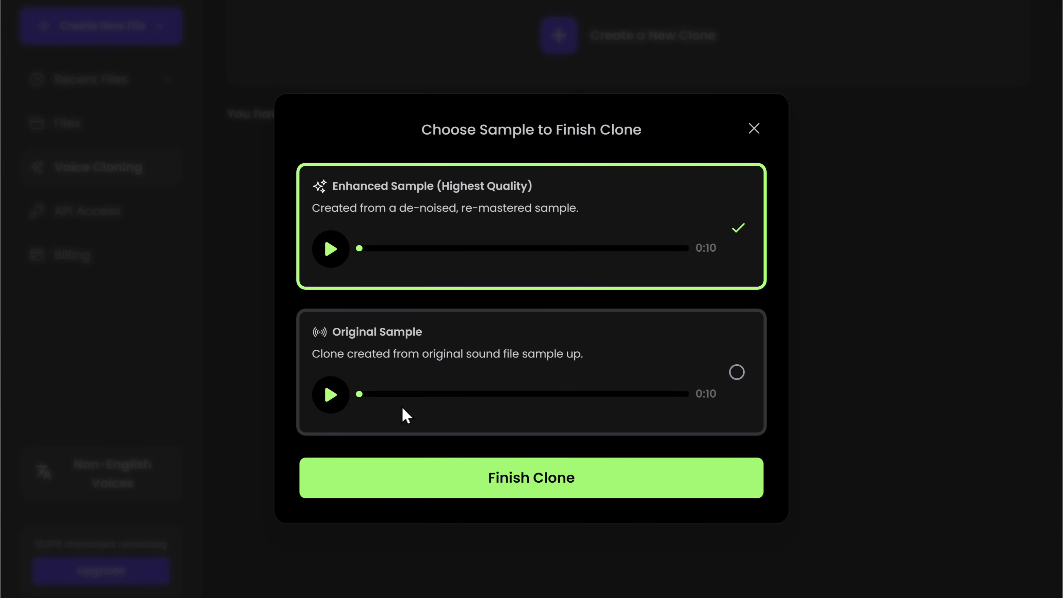
Play the Enhanced Sample and the Original Sample, and finish the clone with the Original Sample
click(329, 259)
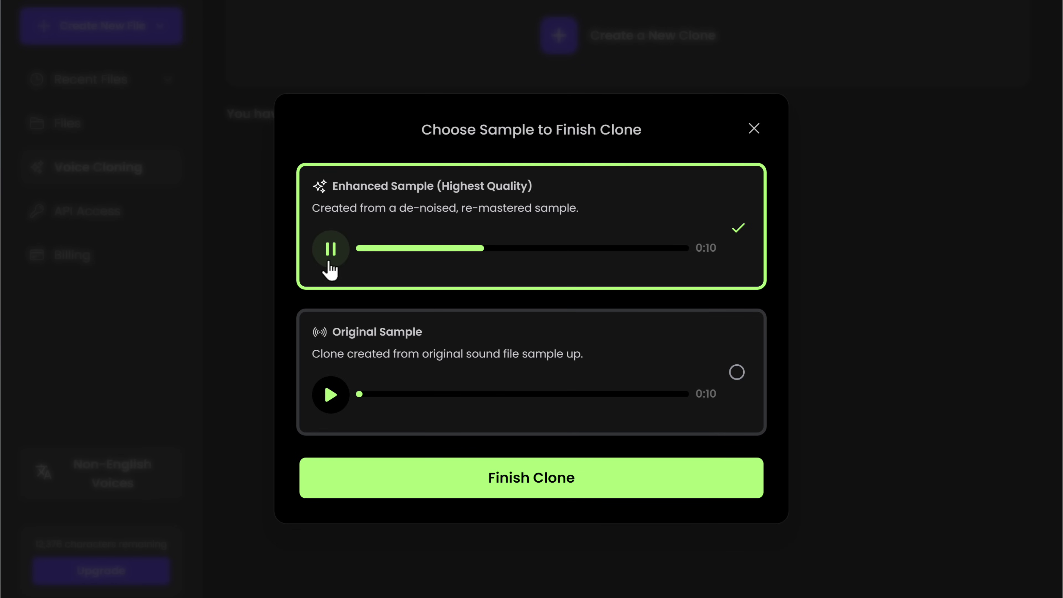
click(329, 261)
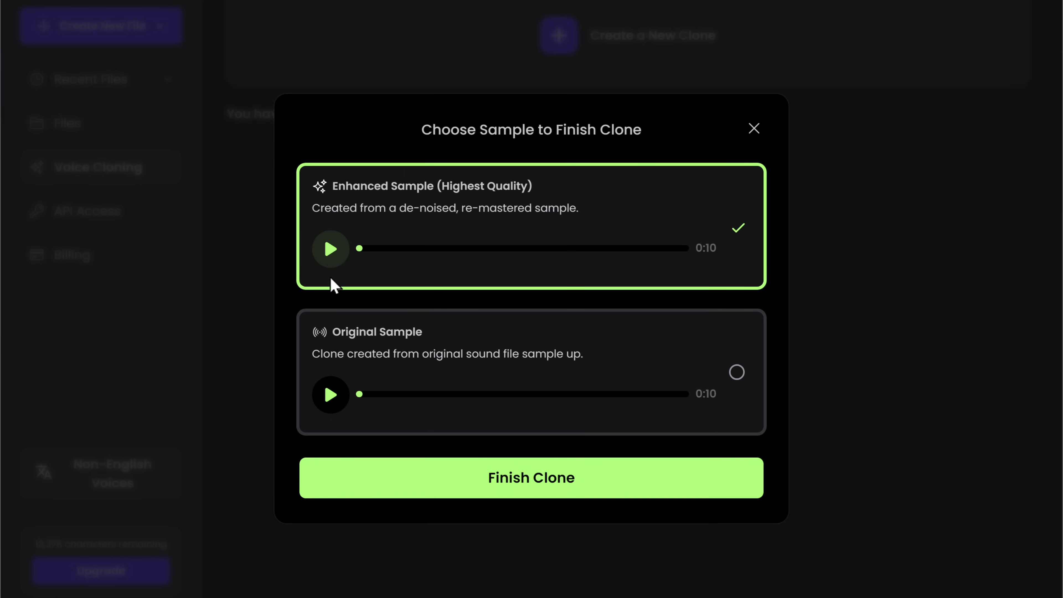
click(329, 395)
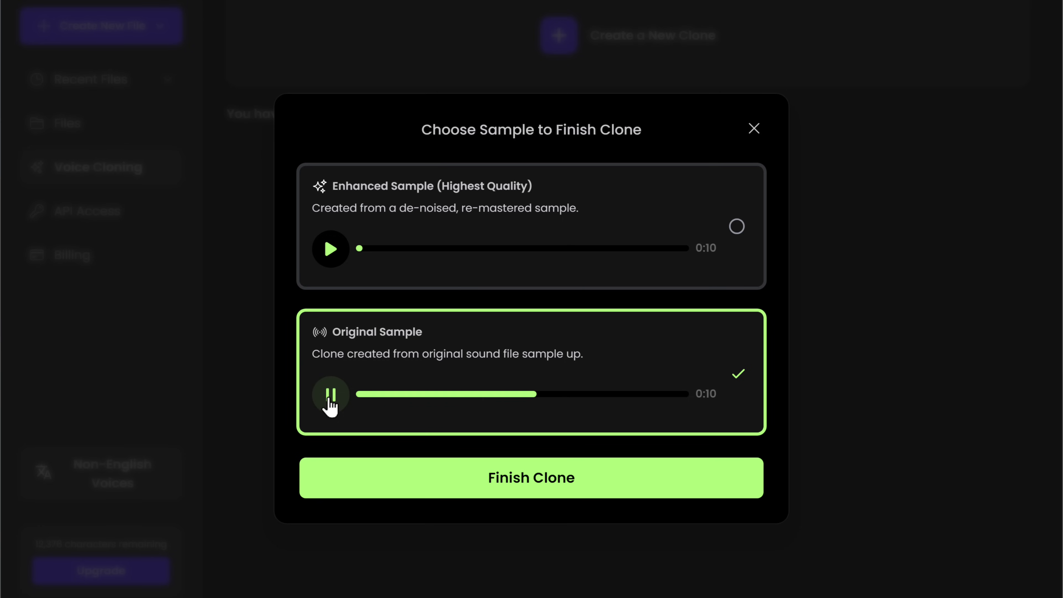
click(331, 402)
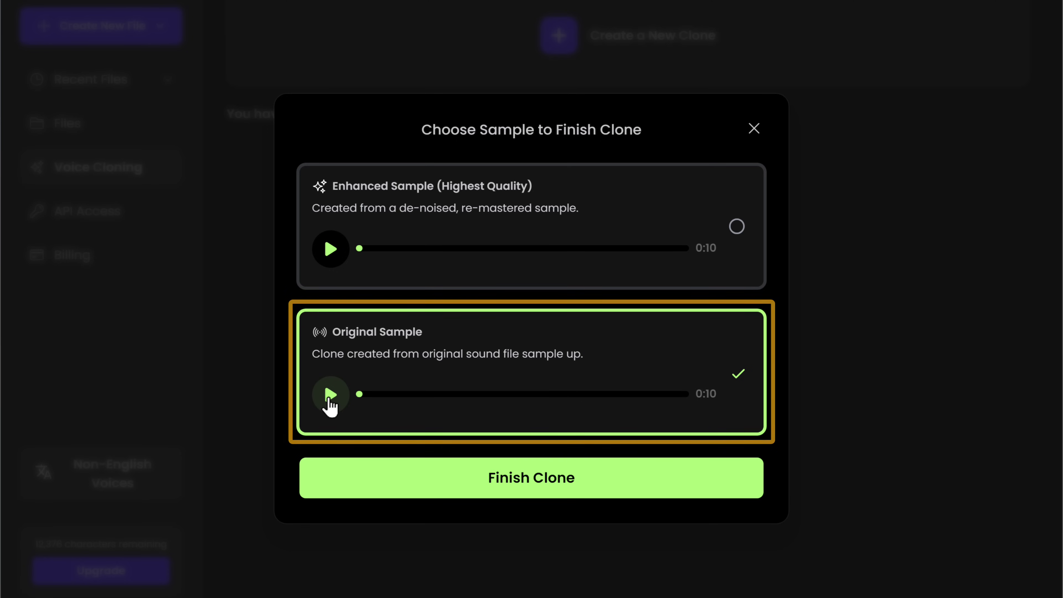
click(528, 489)
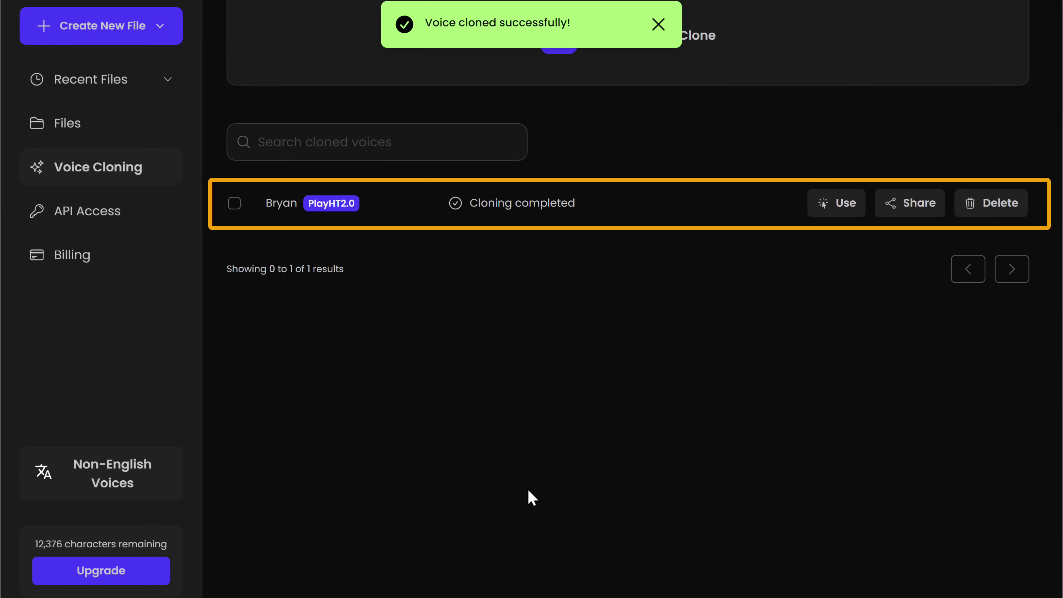
Use the cloned voice to generate and play speech from text starting 'Hi guys, Today we're going to see "How you can generate an AI voice for your text"'
click(829, 212)
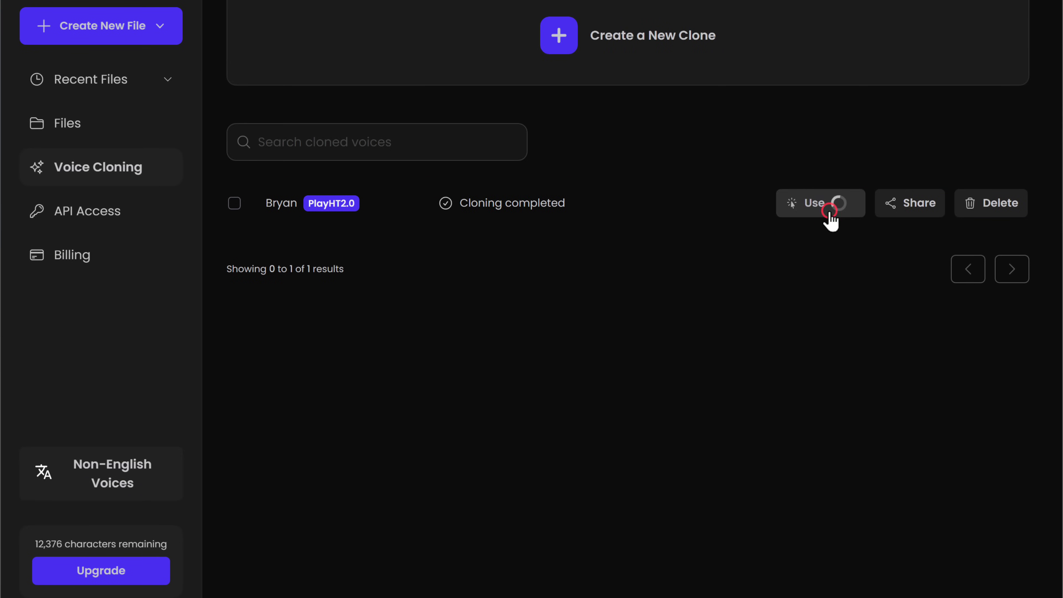
text(Hi gu)
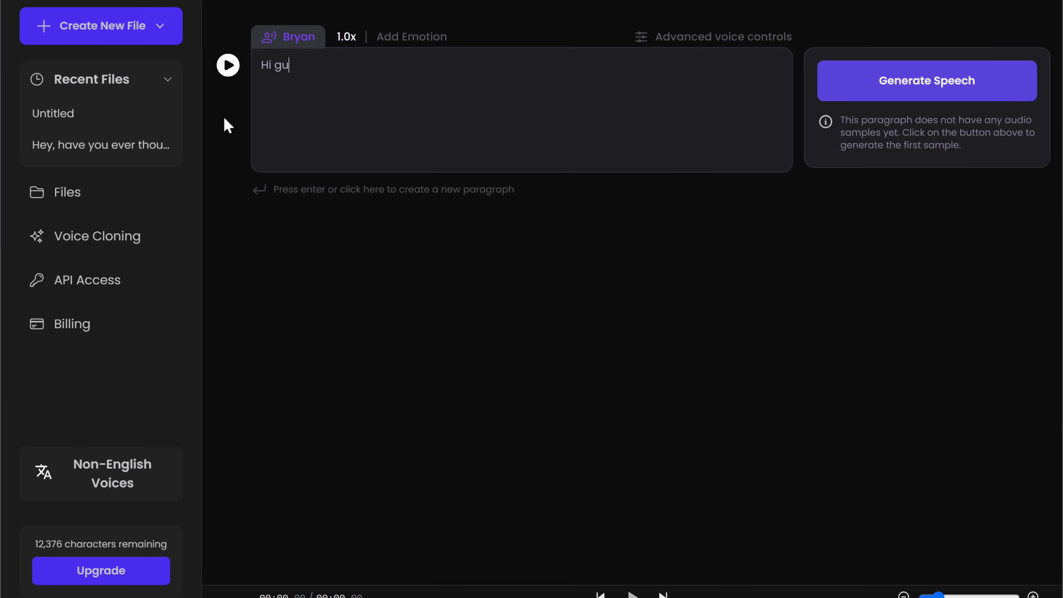
text(ys, Today we're going to see "How you can generate an AI voice for your text". All you have to do is, just enter your text, and you'll get the voice generated for you. It's that easy.)
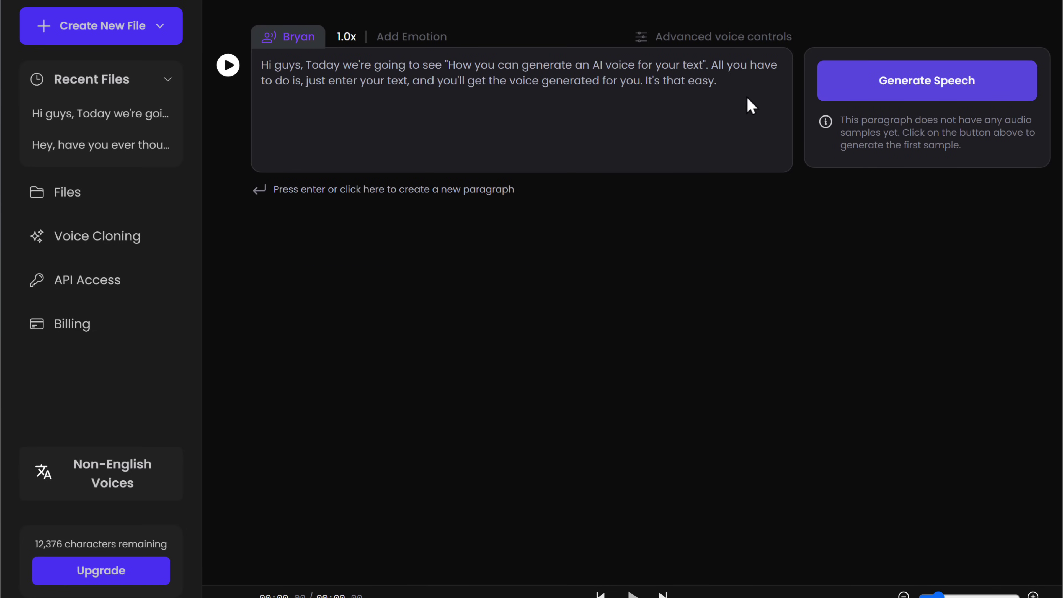
click(929, 95)
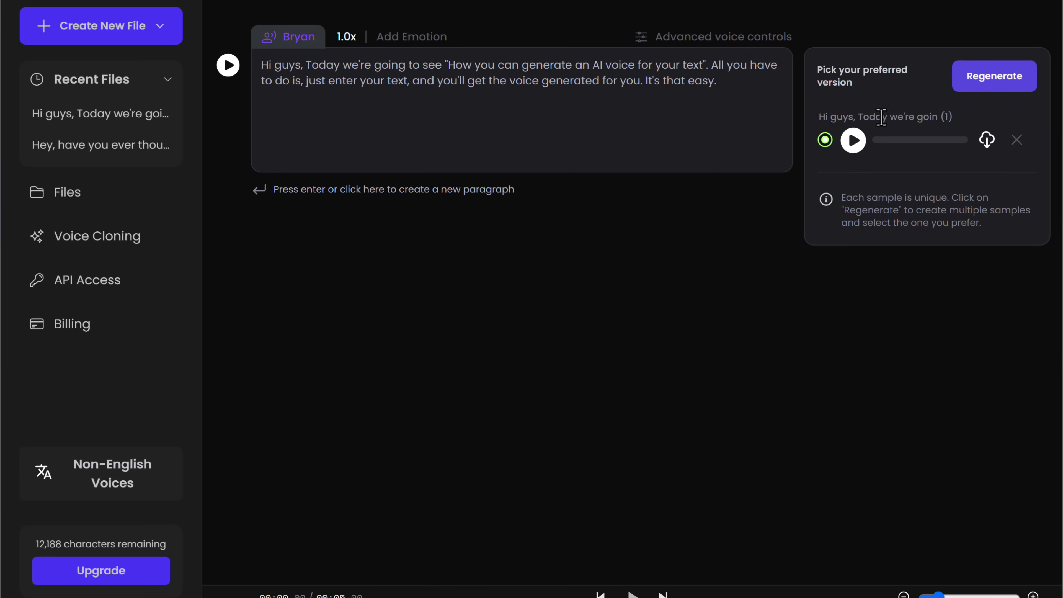
click(854, 141)
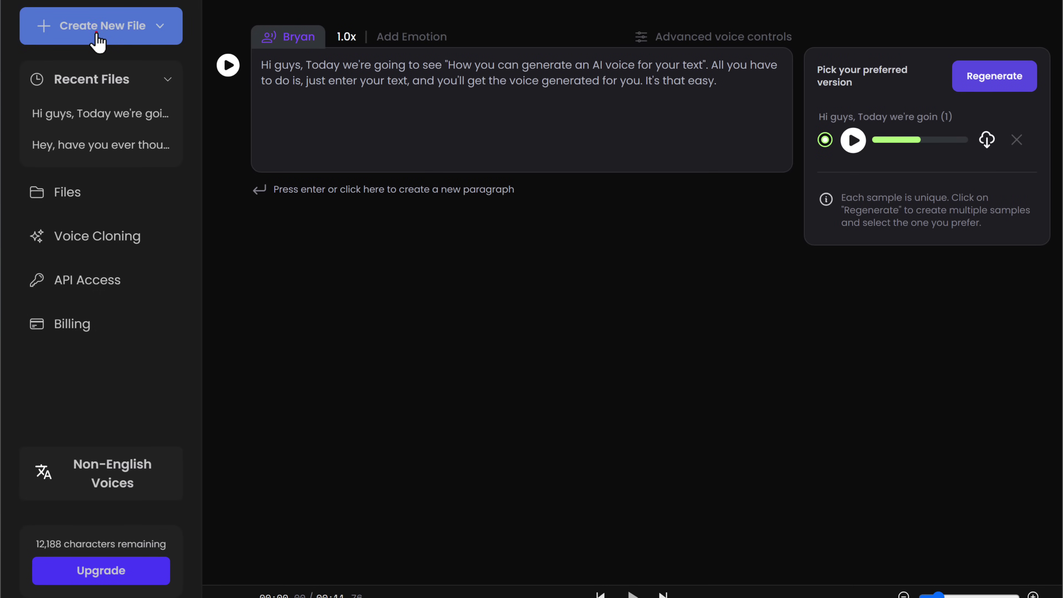
Create a new audio file with the Standard model that supports 100+ languages
click(97, 36)
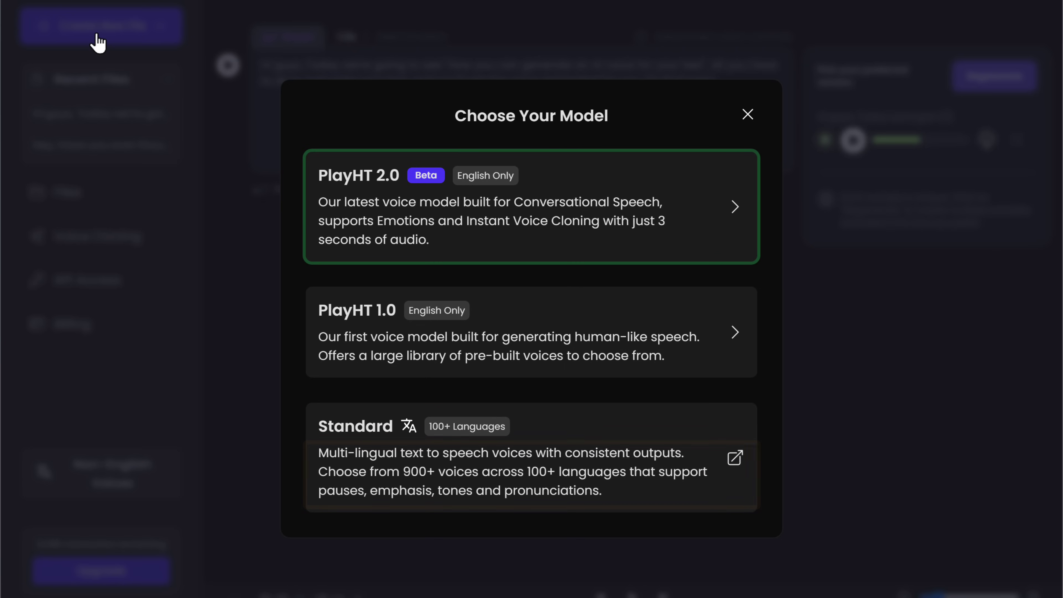
click(470, 446)
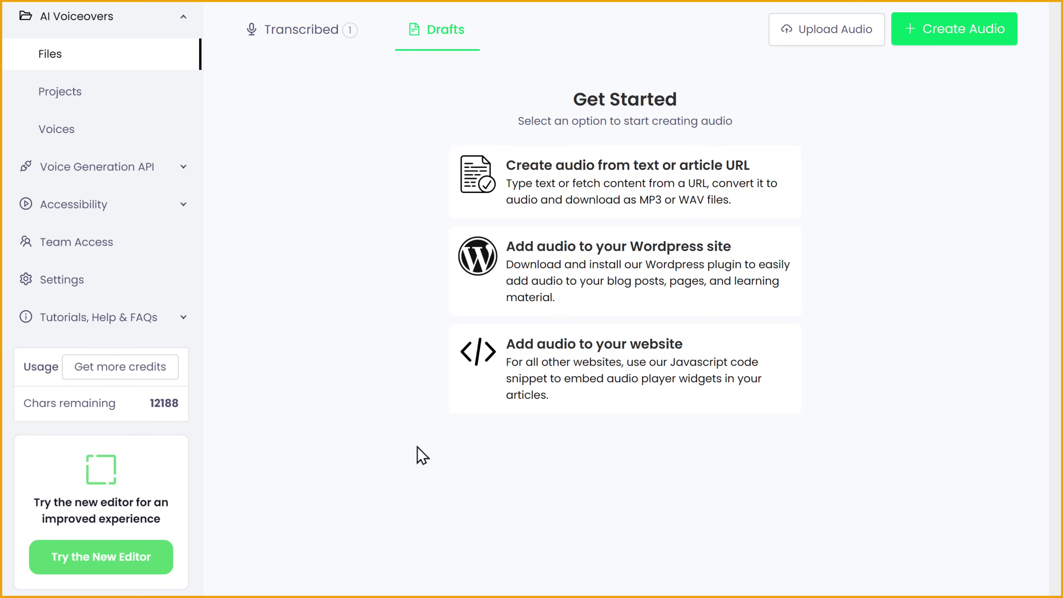
click(959, 37)
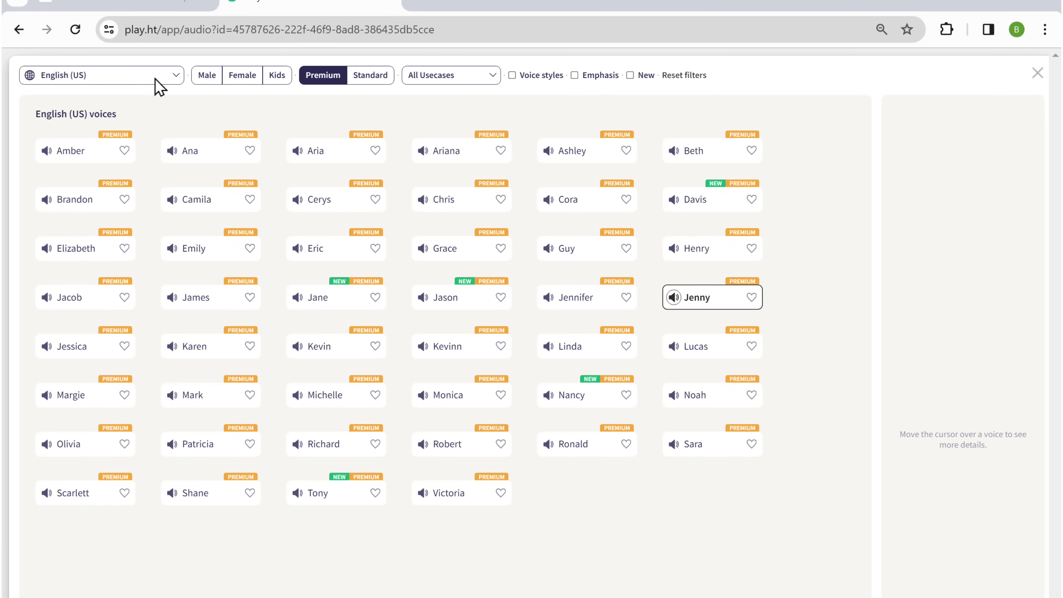
Filter the premium voices by the Spanish language
click(156, 82)
scroll(100, 196, down, 4)
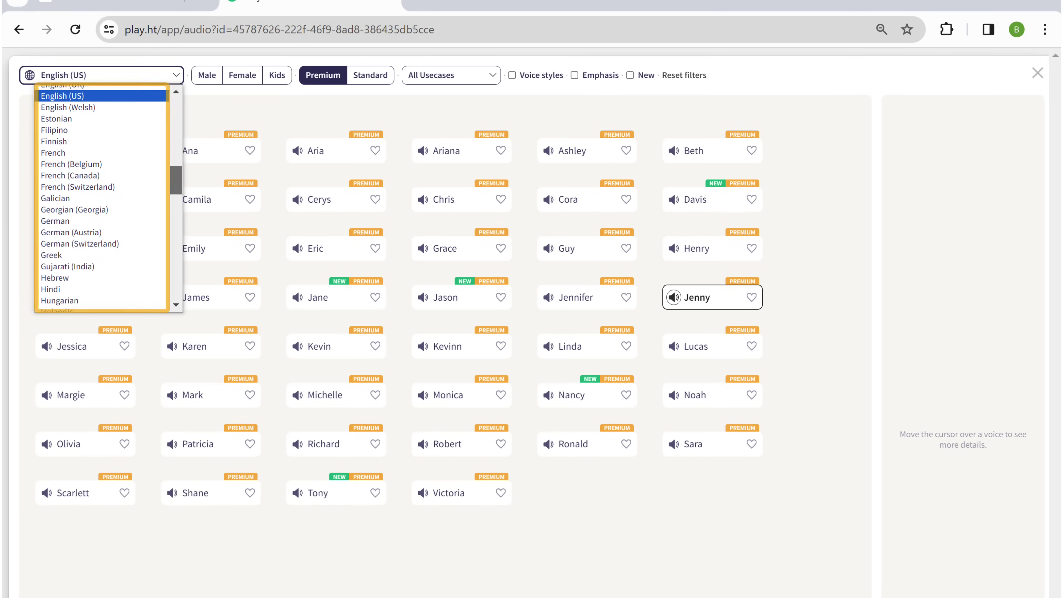
scroll(101, 197, down, 10)
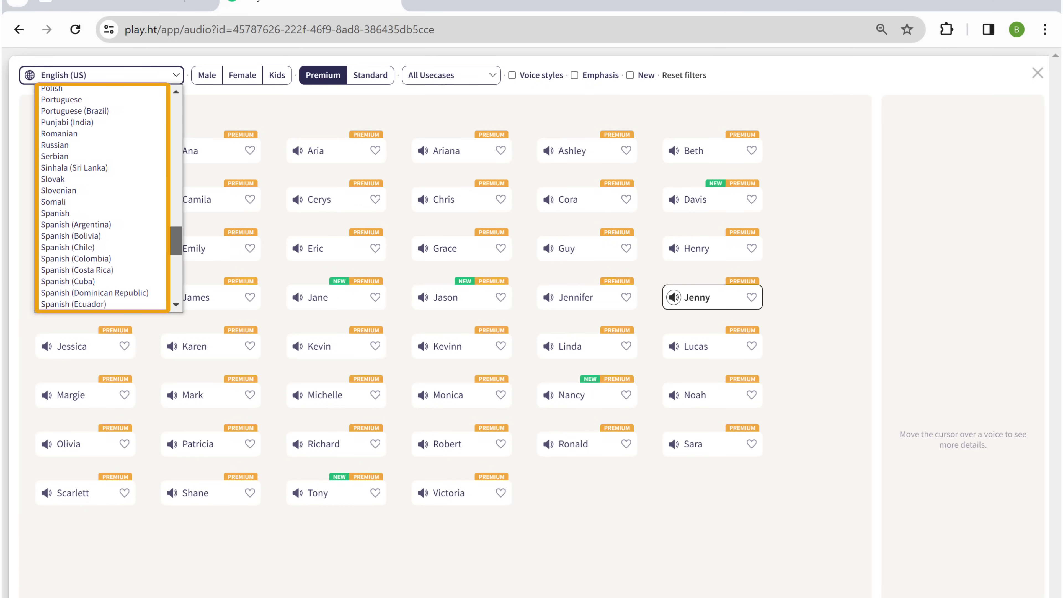
scroll(105, 197, down, 3)
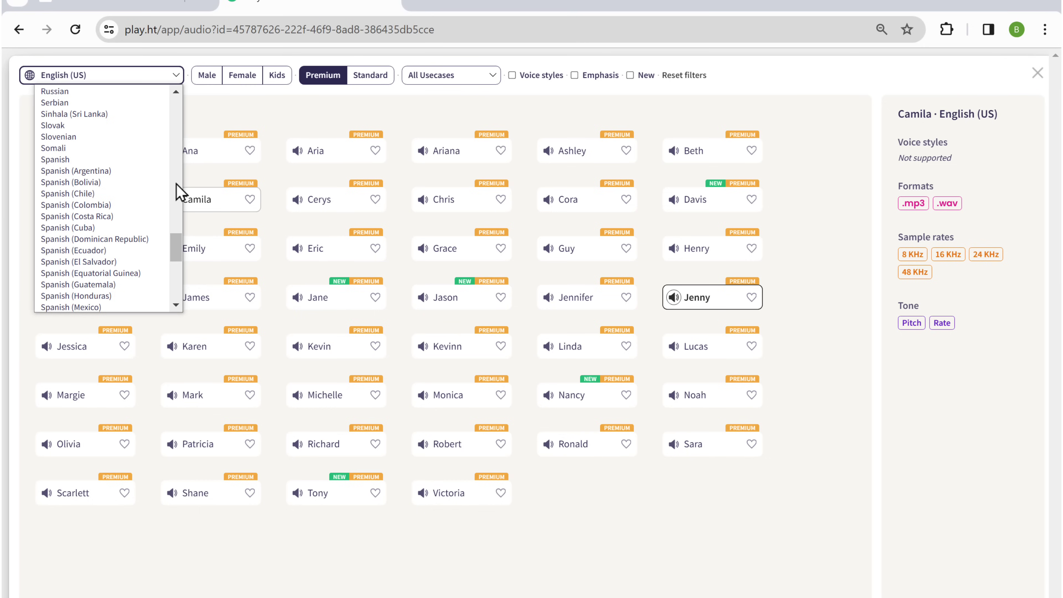
click(100, 160)
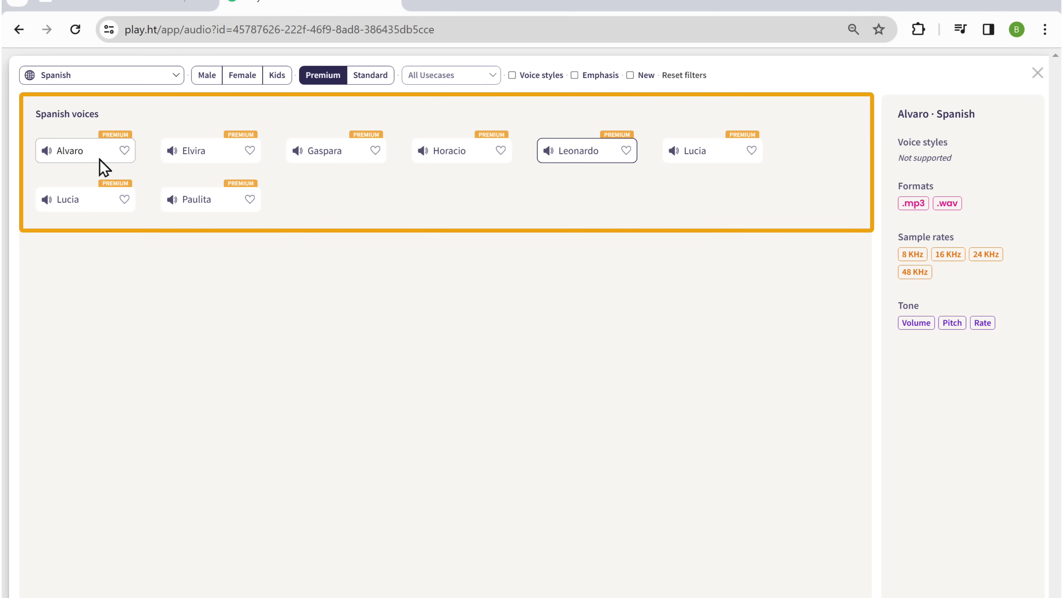
Preview the Elvira and Horacio voices and set Horacio as the file's voice
click(172, 153)
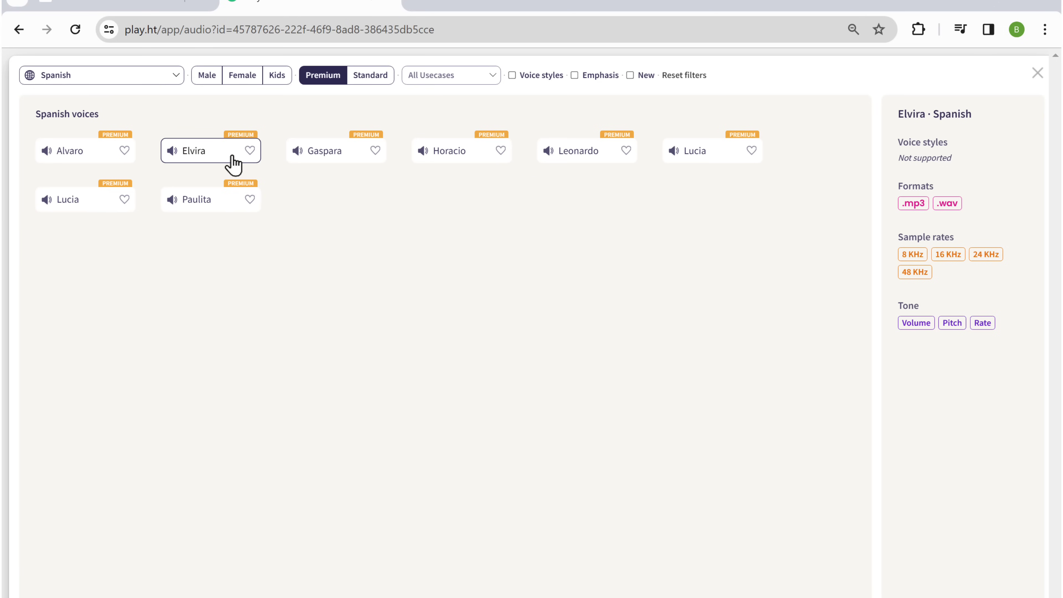
click(428, 146)
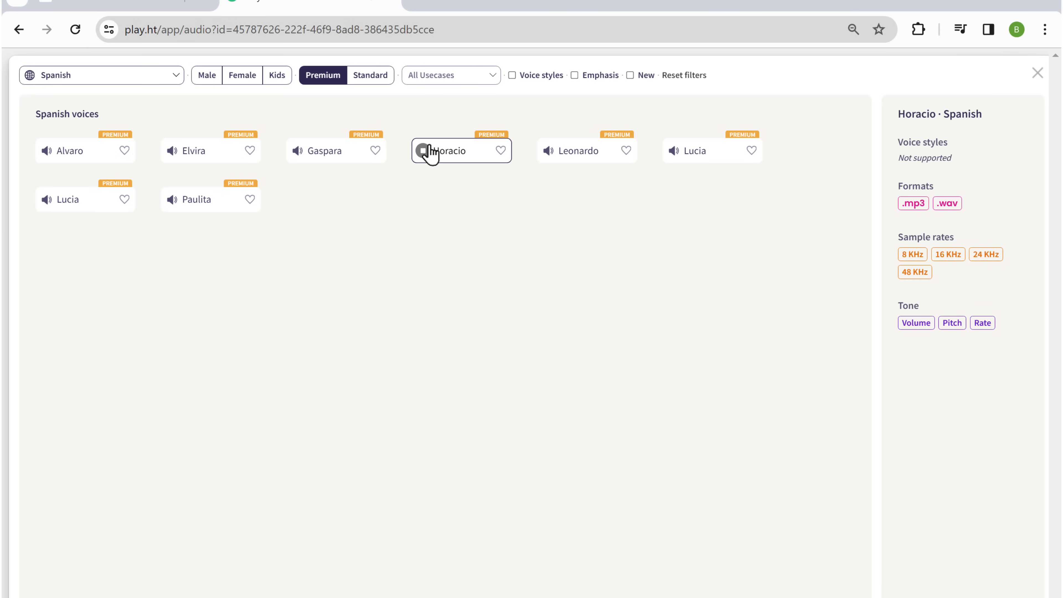
click(429, 145)
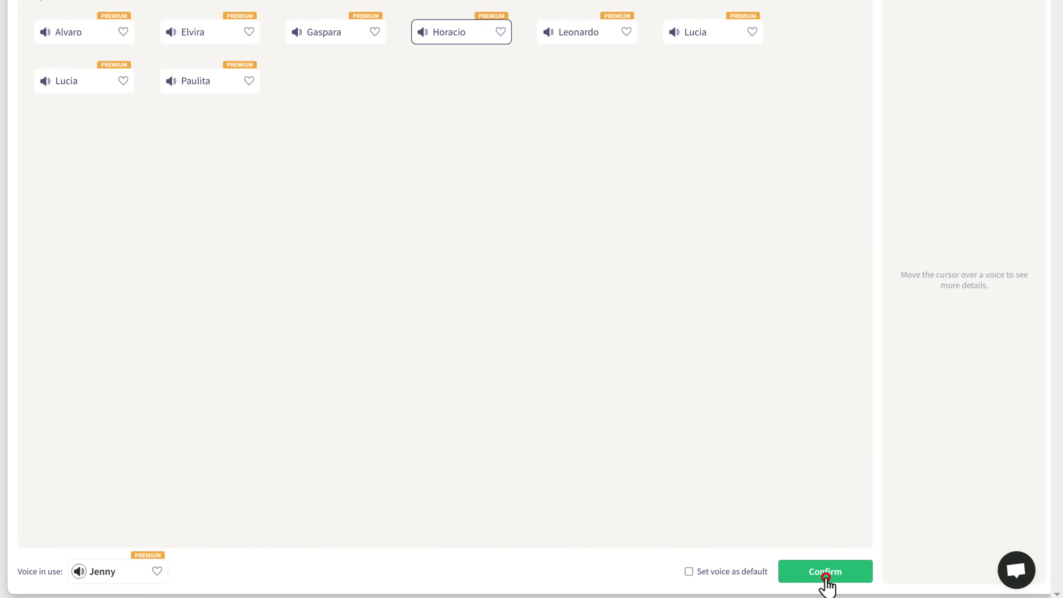
click(825, 572)
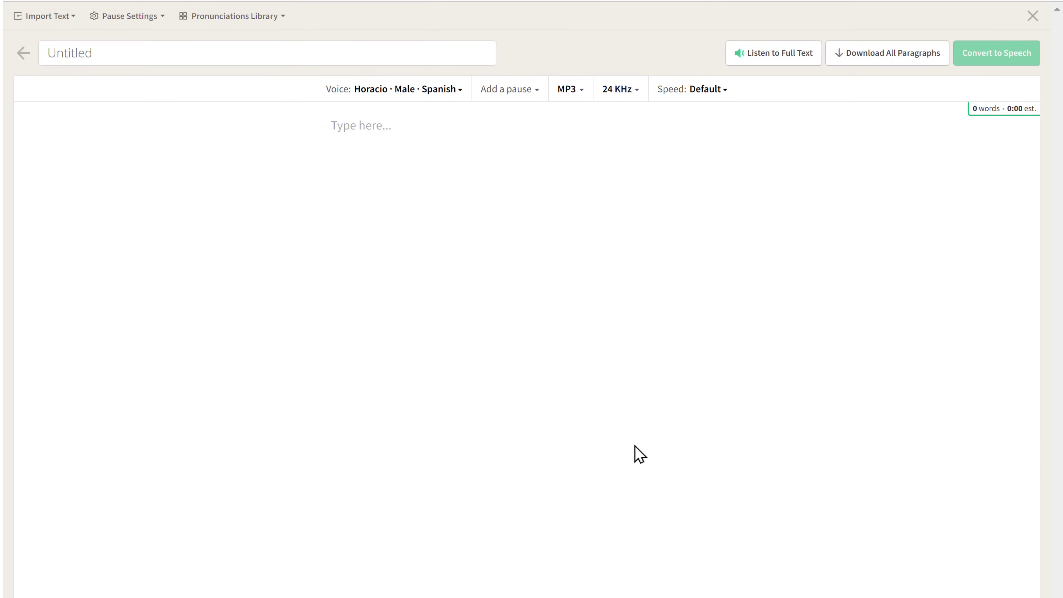
Write the paragraph starting 'Hola chicos, hoy veremos "Cómo generar una voz de IA para tu texto"' and ending 'Es fácil.'
click(344, 127)
text(Hola chicos, hoy veremos )
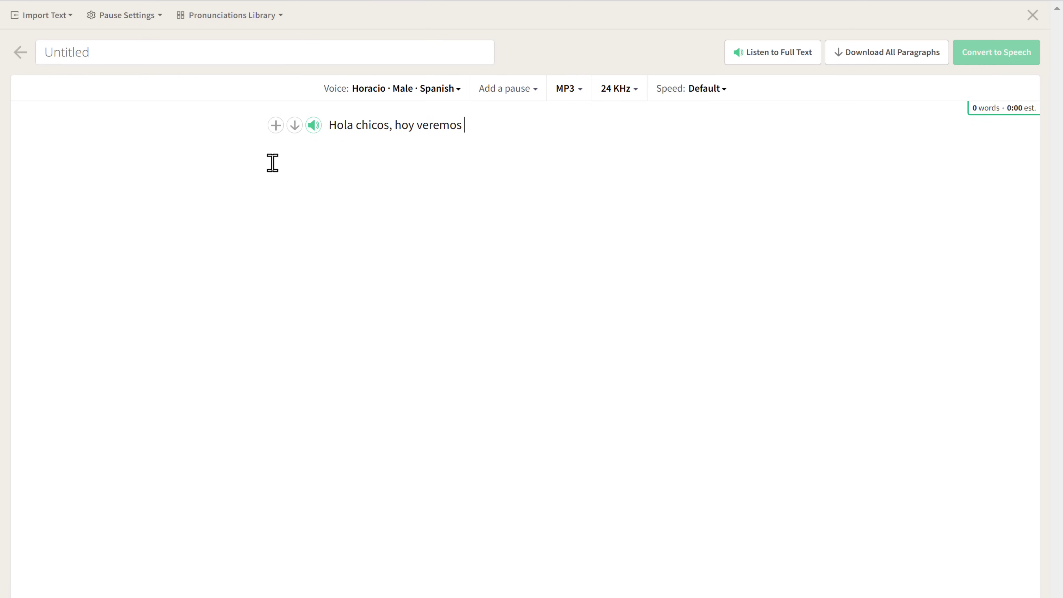
text("Cómo generar una voz de IA para tu texto". Todo lo que tienes que hacer es ingresar tu texto y se generará la voz para ti. Es fá)
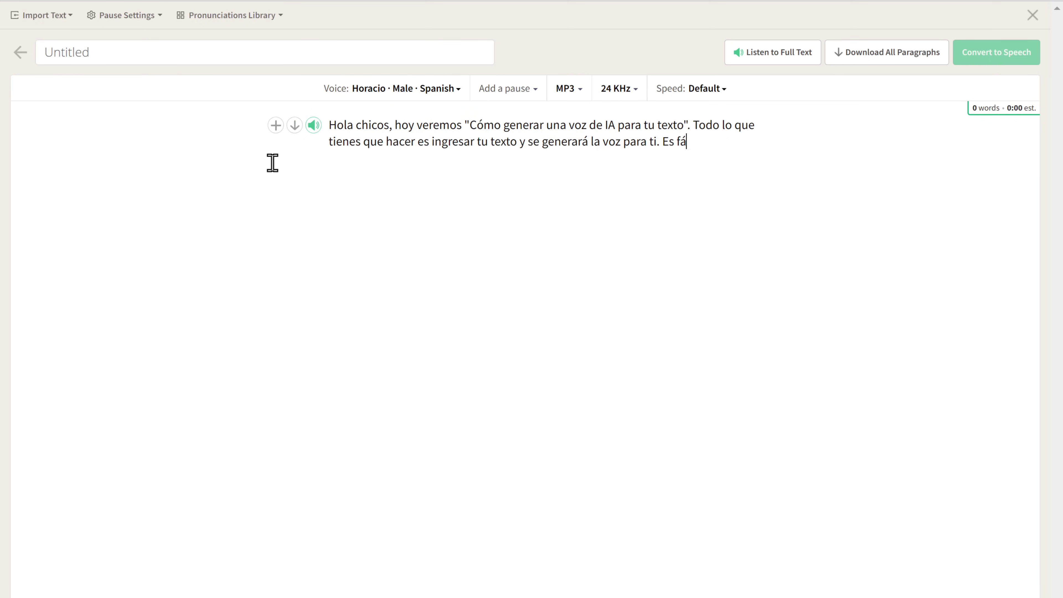
text(cil.)
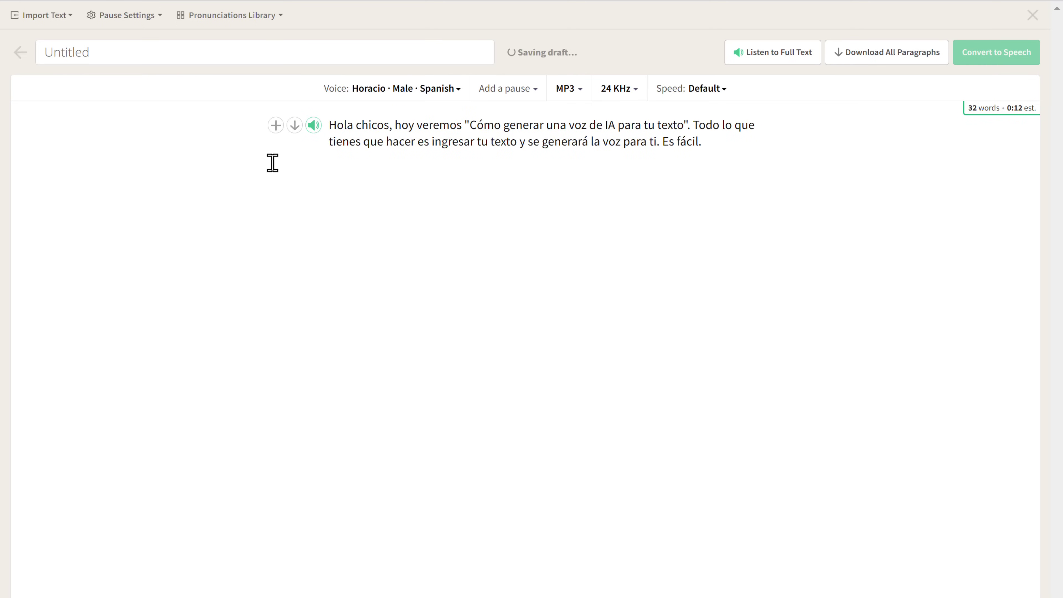
Convert the Spanish paragraph to speech after previewing it, and download the resulting audio file
click(311, 133)
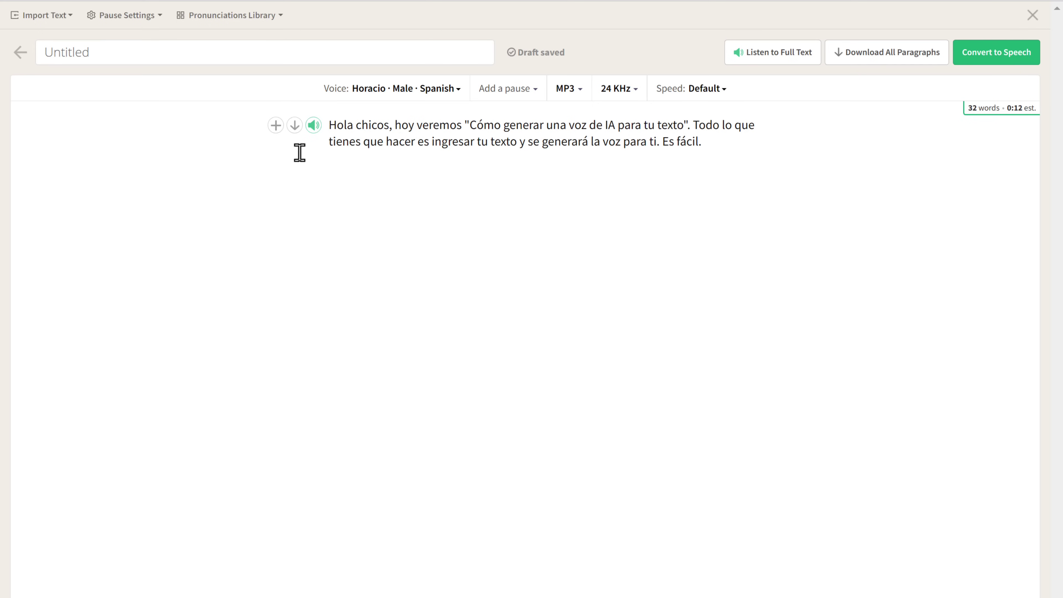
click(997, 63)
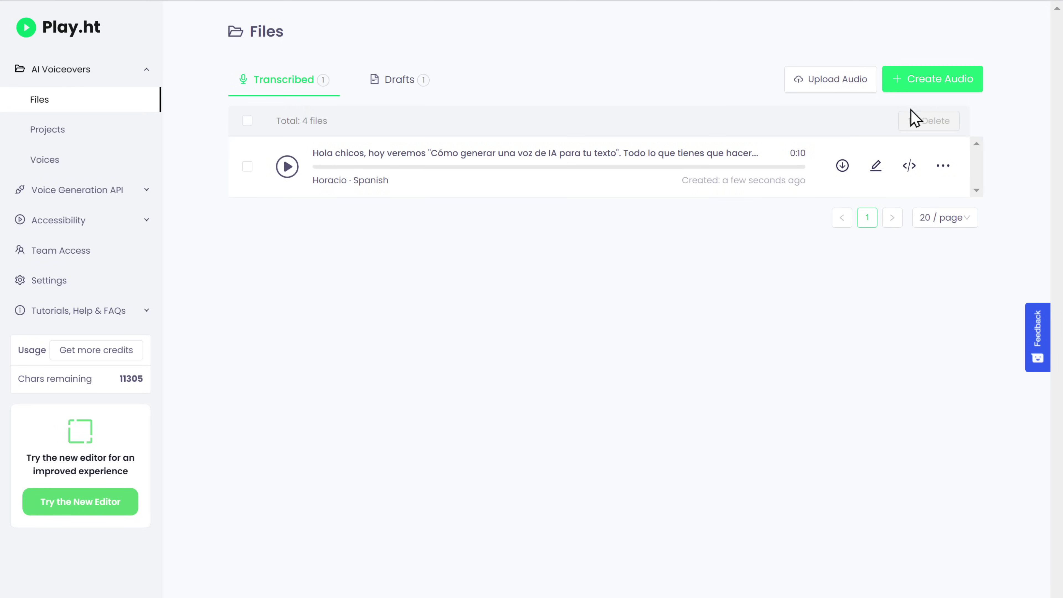
click(842, 167)
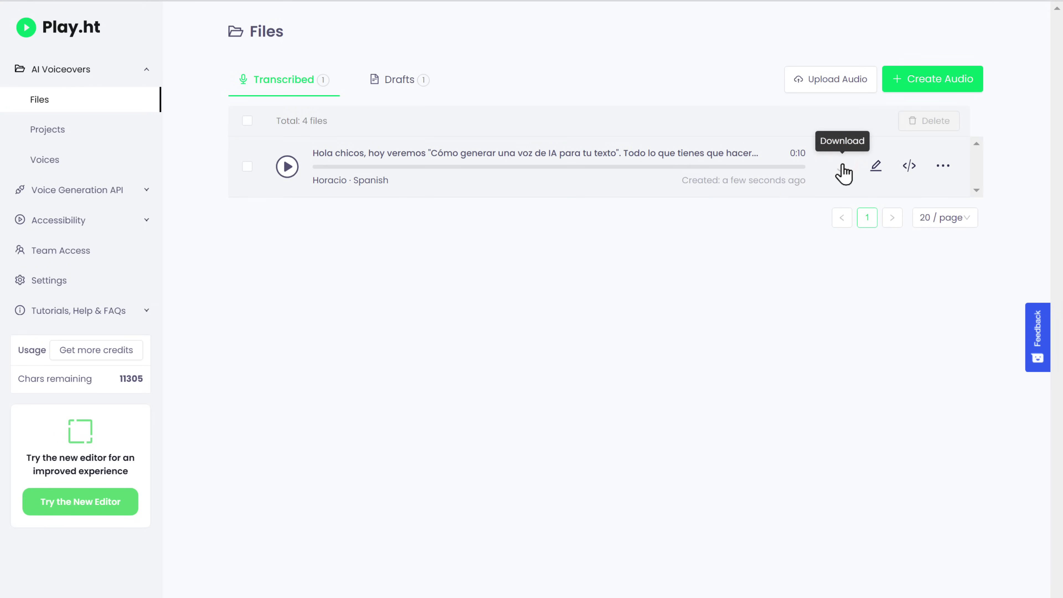